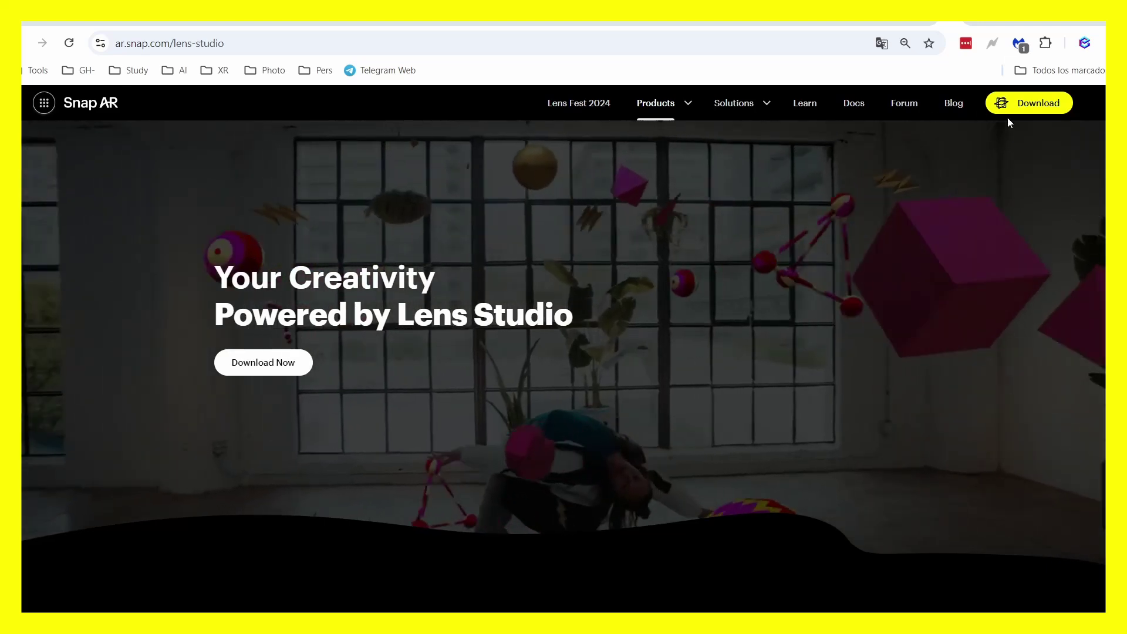
Open the Lens Studio download page from the Snap AR site.
{"action": "left_click", "coordinate": [1008, 112]}
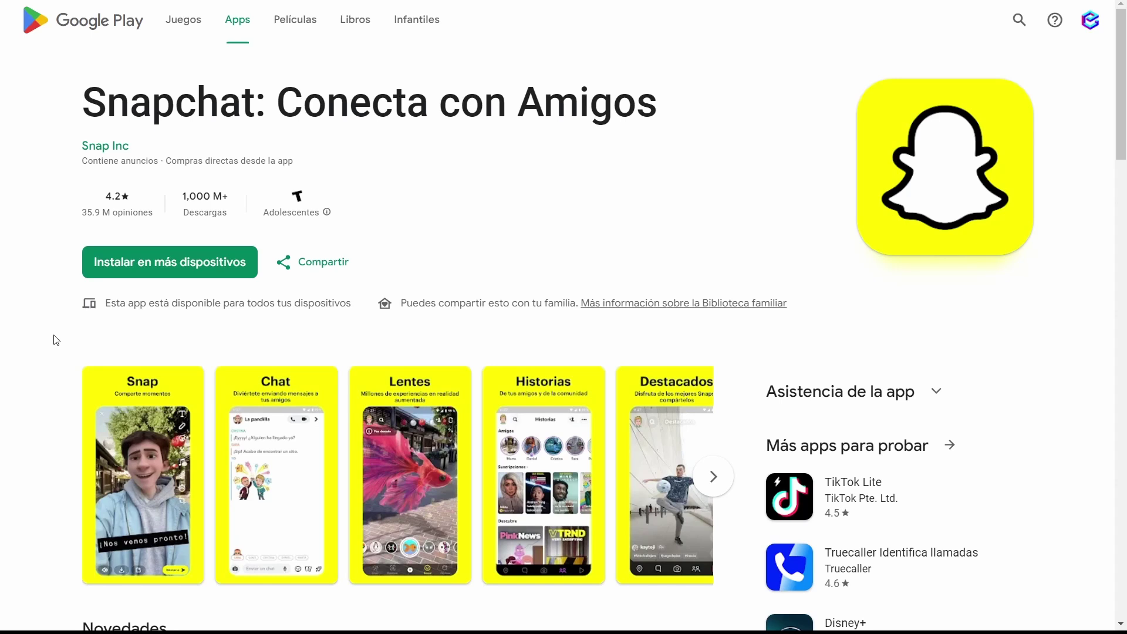
Look over the Snapchat app's store page and the lenses published on the creator's Lens Studio profile.
{"action": "scroll", "coordinate": [55, 337], "scroll_direction": "down", "scroll_amount": 1}
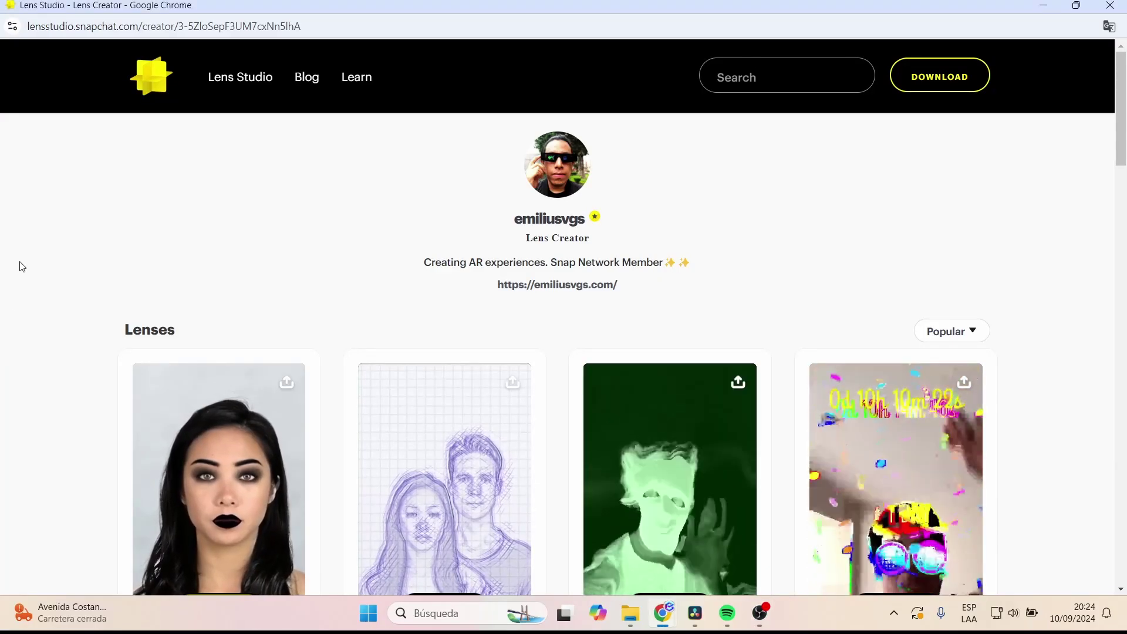
{"action": "left_click", "coordinate": [20, 264]}
{"action": "scroll", "coordinate": [22, 267], "scroll_direction": "down", "scroll_amount": 2}
{"action": "scroll", "coordinate": [22, 267], "scroll_direction": "down", "scroll_amount": 2}
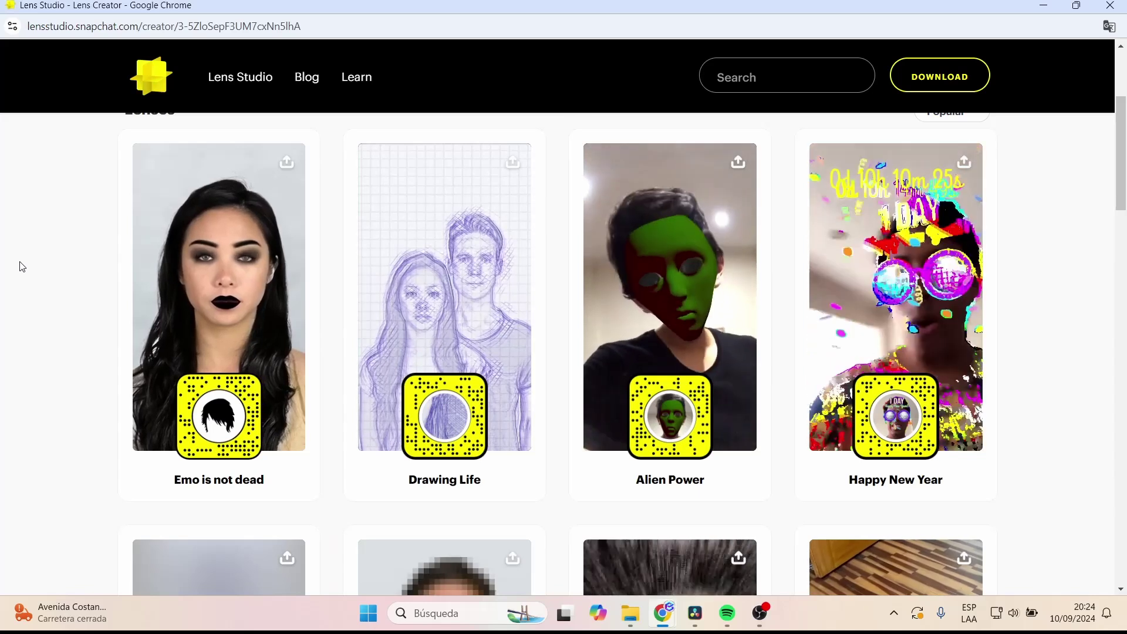
{"action": "scroll", "coordinate": [21, 267], "scroll_direction": "down", "scroll_amount": 3}
{"action": "scroll", "coordinate": [22, 267], "scroll_direction": "down", "scroll_amount": 2}
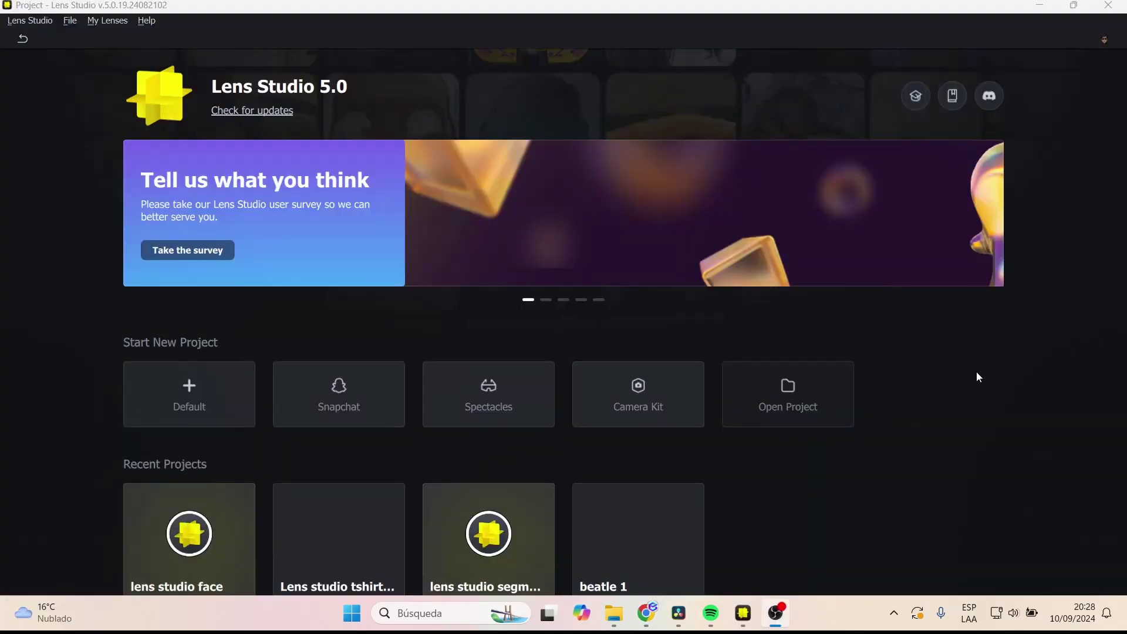
Browse the Lens Studio home screen, from the recent projects down through the sample projects.
{"action": "scroll", "coordinate": [977, 372], "scroll_direction": "down", "scroll_amount": 1}
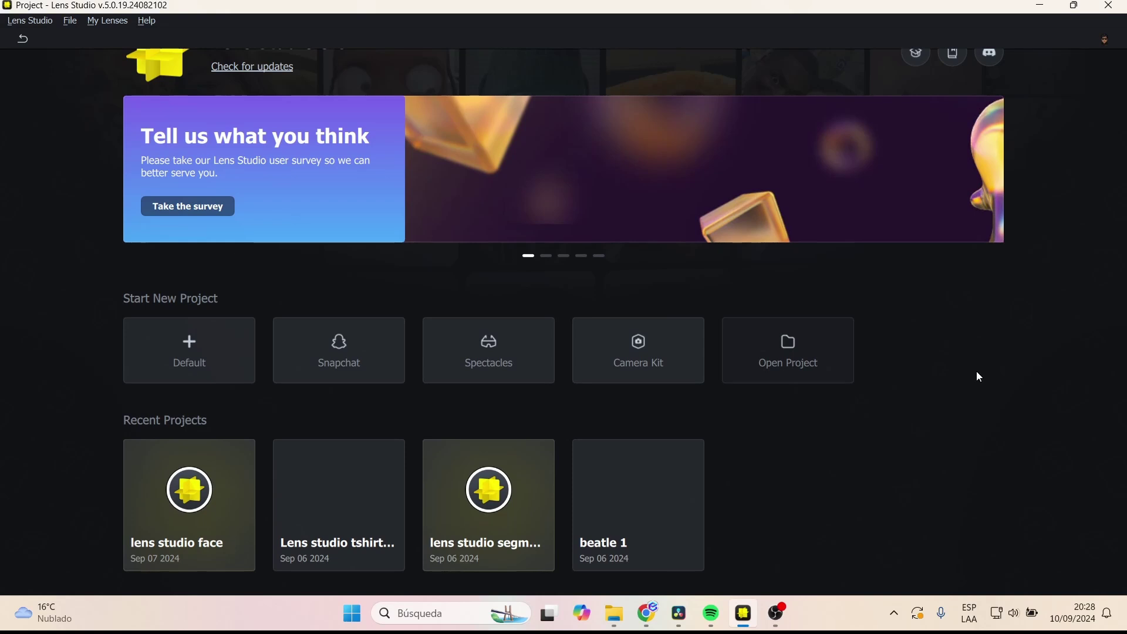
{"action": "scroll", "coordinate": [980, 376], "scroll_direction": "down", "scroll_amount": 5}
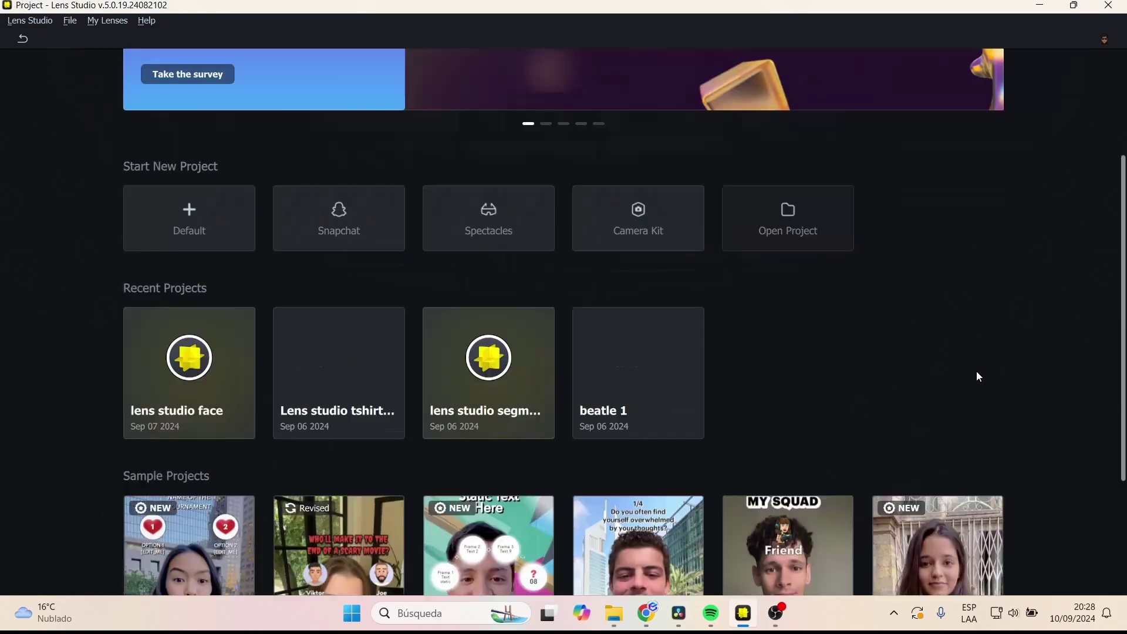
{"action": "left_click", "coordinate": [564, 578]}
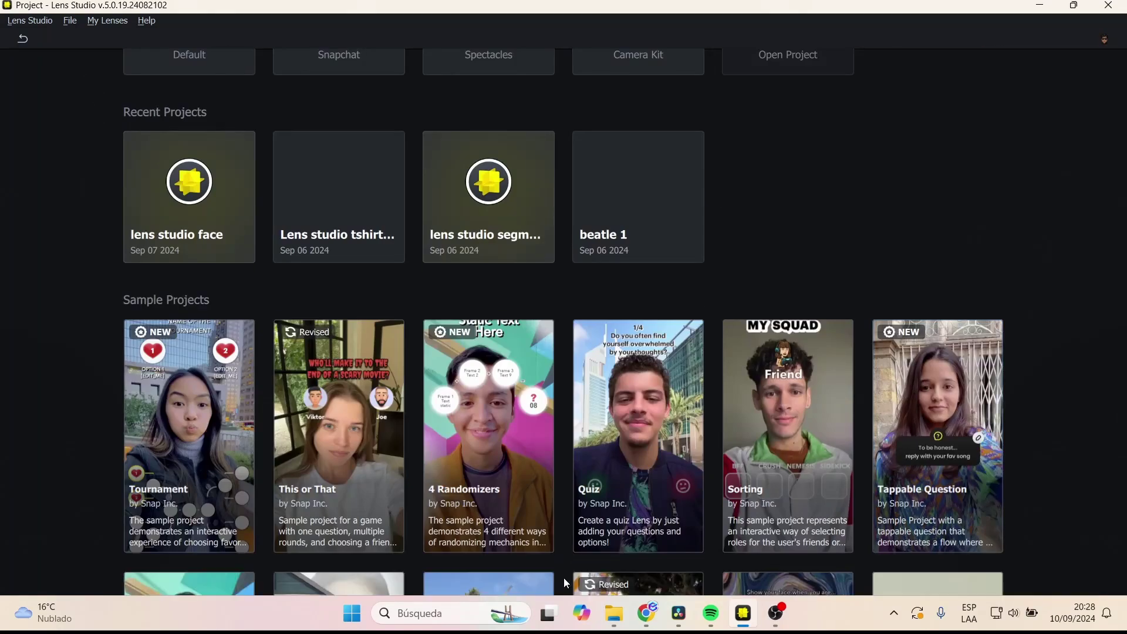
{"action": "scroll", "coordinate": [1098, 413], "scroll_direction": "down", "scroll_amount": 2}
{"action": "scroll", "coordinate": [1099, 413], "scroll_direction": "down", "scroll_amount": 3}
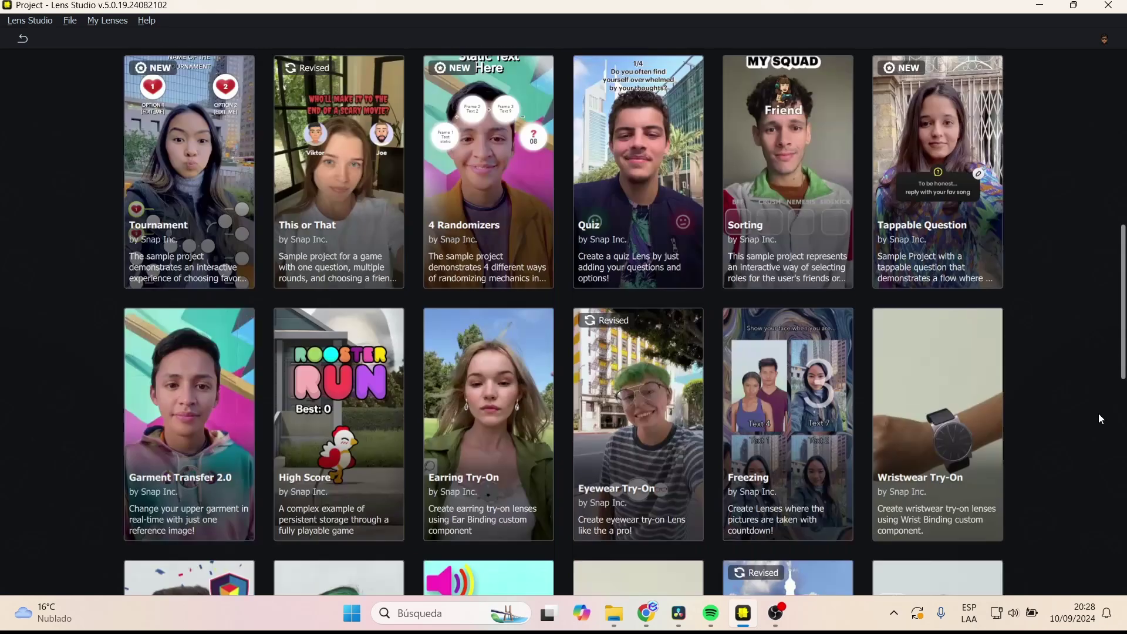
{"action": "scroll", "coordinate": [1101, 419], "scroll_direction": "down", "scroll_amount": 4}
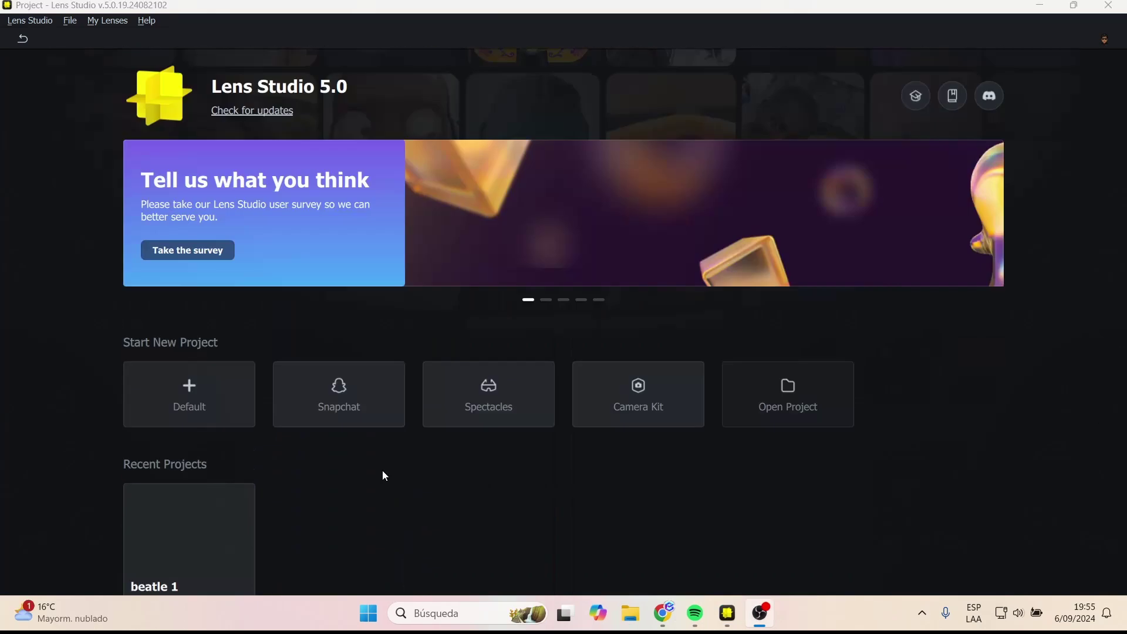
Start a new project from the Snapchat template.
{"action": "left_click", "coordinate": [385, 476]}
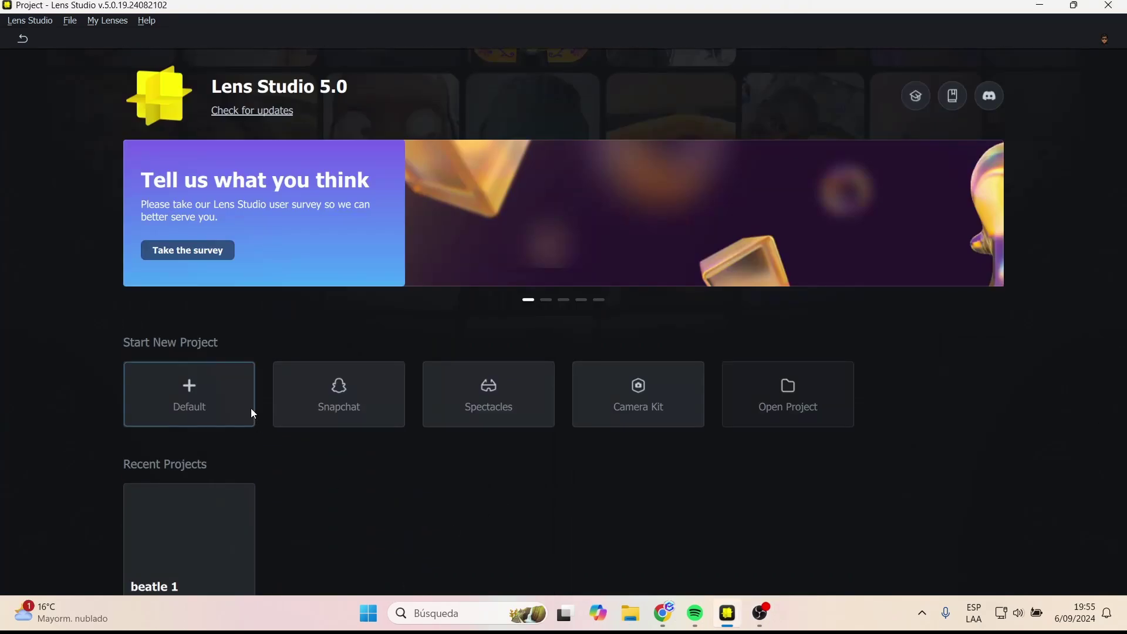
{"action": "left_click", "coordinate": [350, 402]}
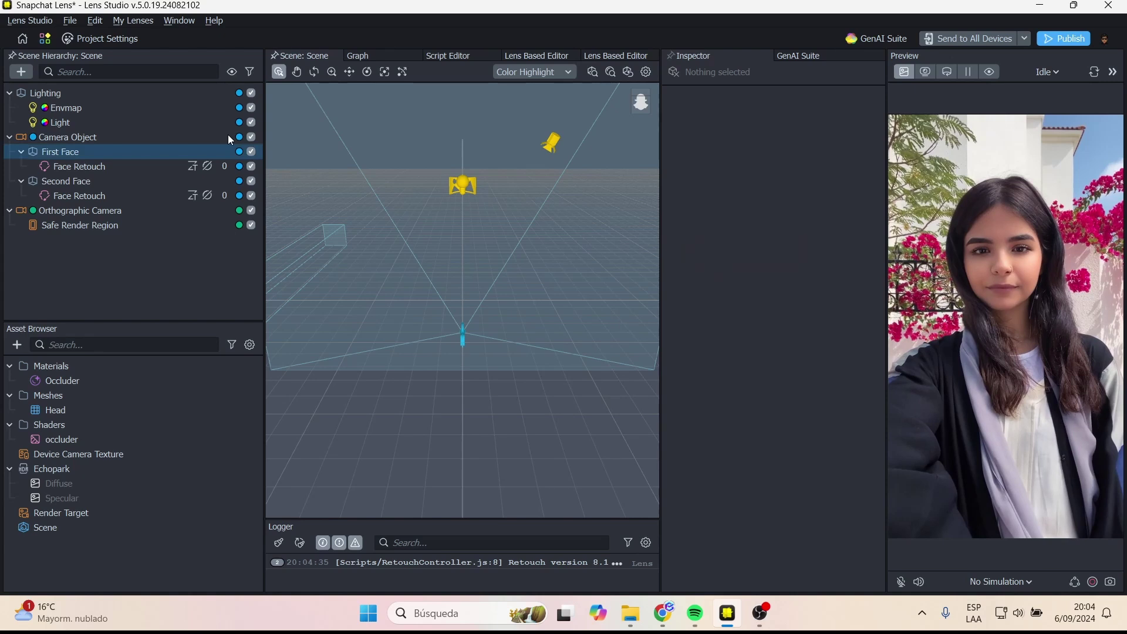
Examine the General, Scripts and Tracking object types that can be added to the scene.
{"action": "left_click", "coordinate": [21, 72]}
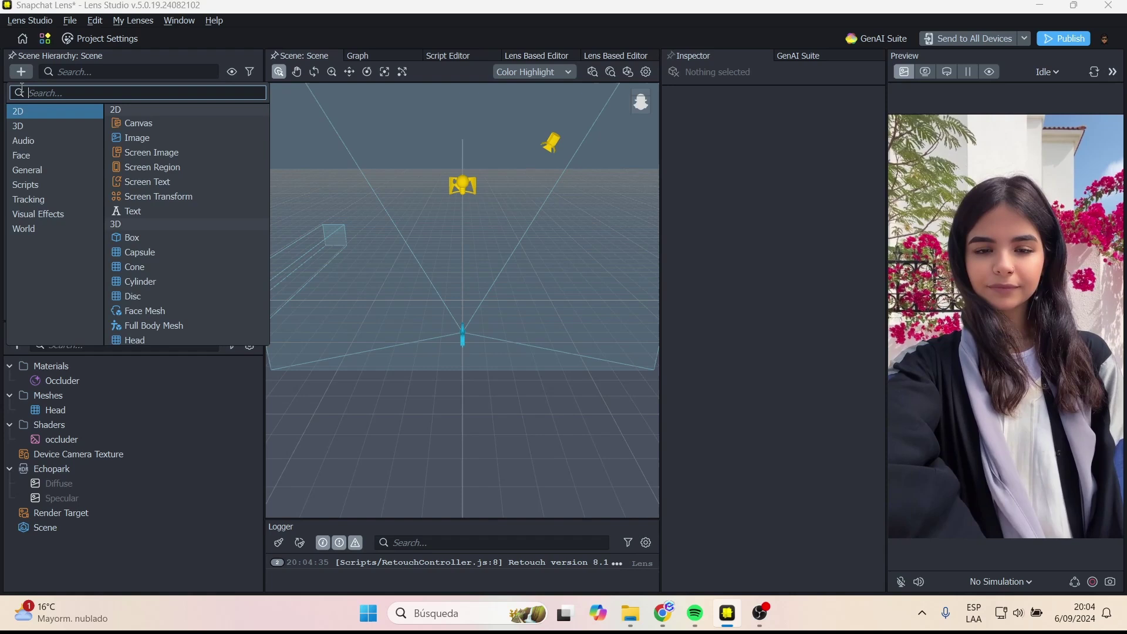
{"action": "left_click", "coordinate": [41, 170]}
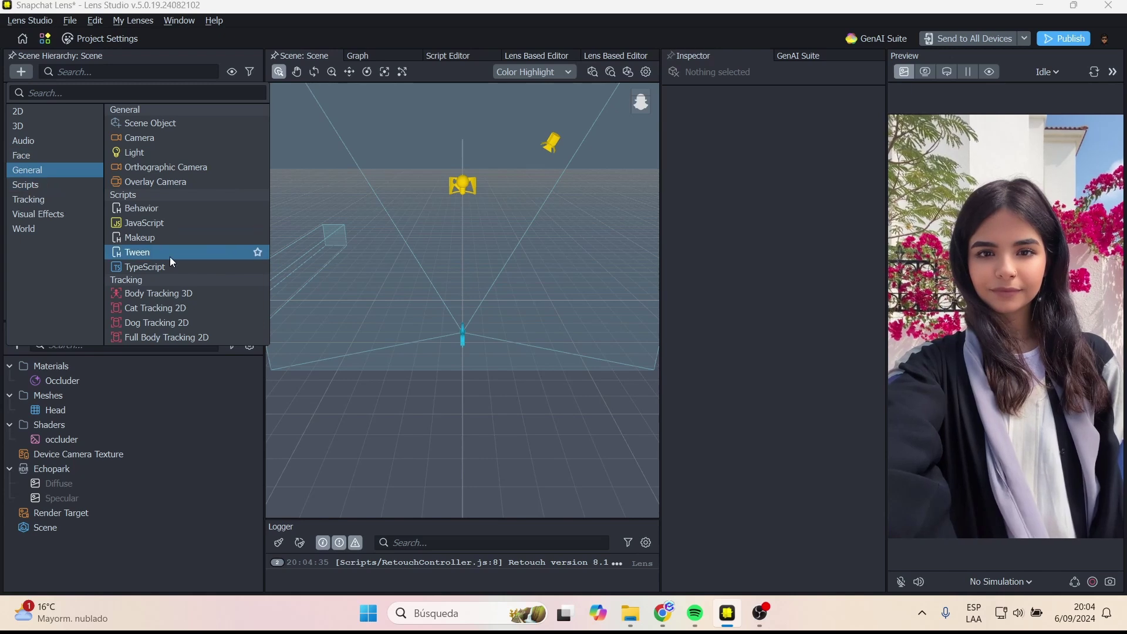
{"action": "scroll", "coordinate": [170, 256], "scroll_direction": "down", "scroll_amount": 3}
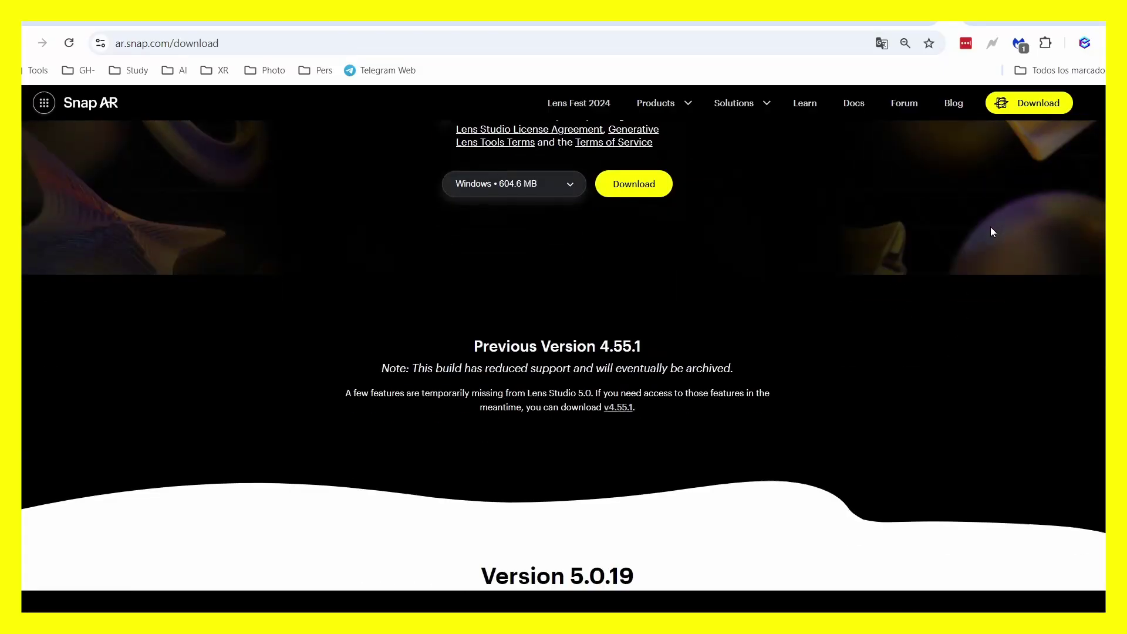
Download the previous Lens Studio version 4.55.1 for Windows, agreeing to its privacy policy and license terms.
{"action": "scroll", "coordinate": [990, 235], "scroll_direction": "down", "scroll_amount": 10}
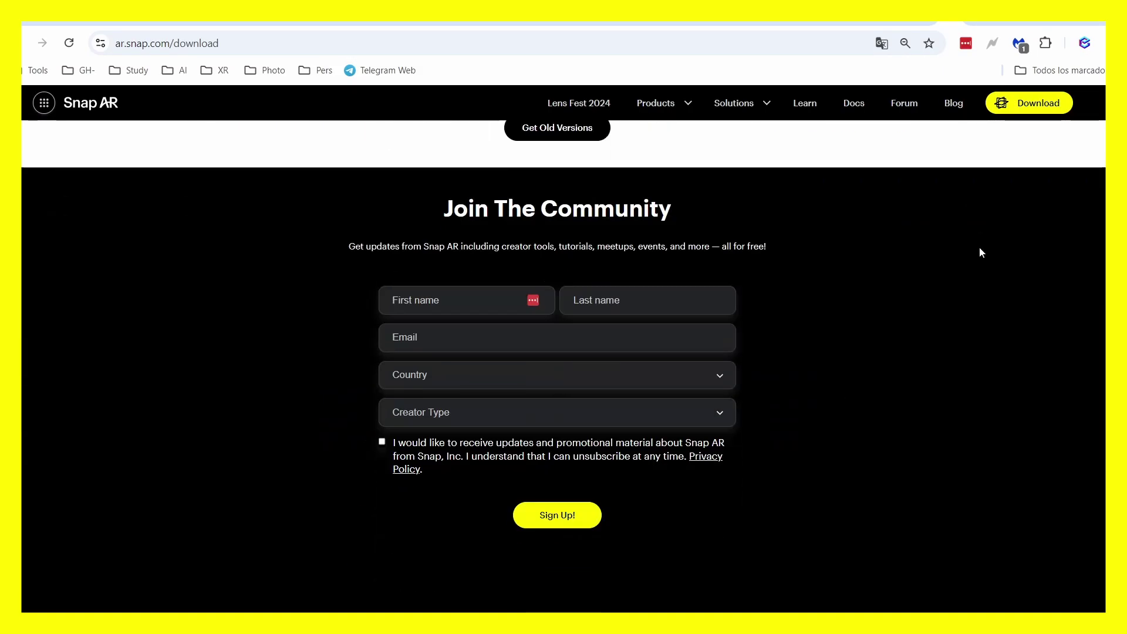
{"action": "scroll", "coordinate": [979, 252], "scroll_direction": "up", "scroll_amount": 10}
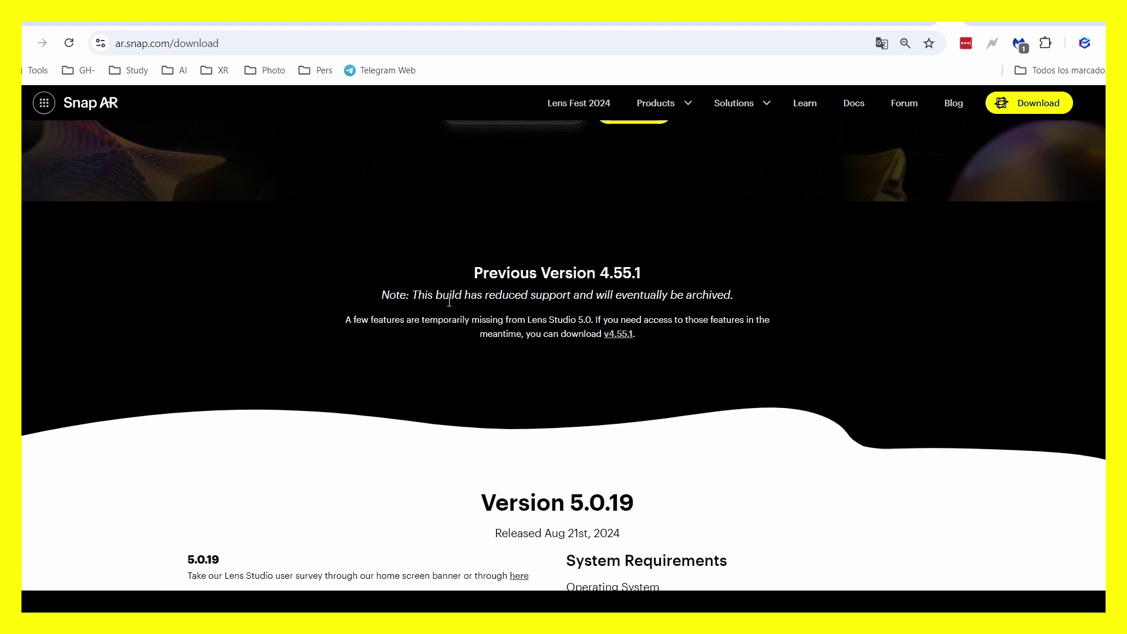
{"action": "left_click", "coordinate": [620, 335]}
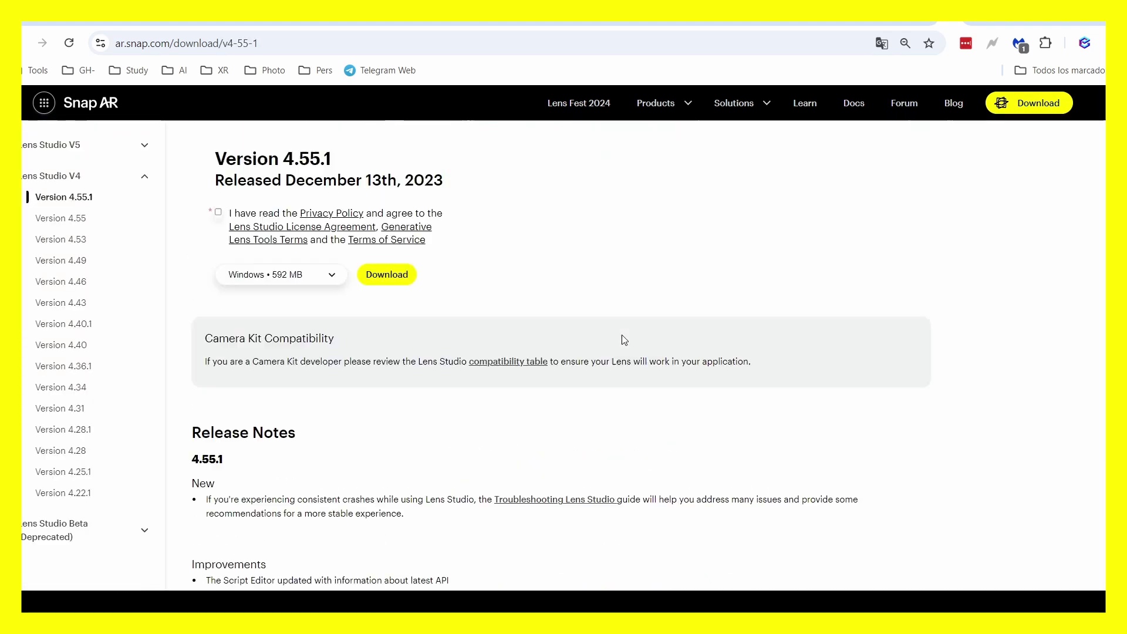
{"action": "left_click", "coordinate": [219, 213]}
{"action": "left_click", "coordinate": [389, 275]}
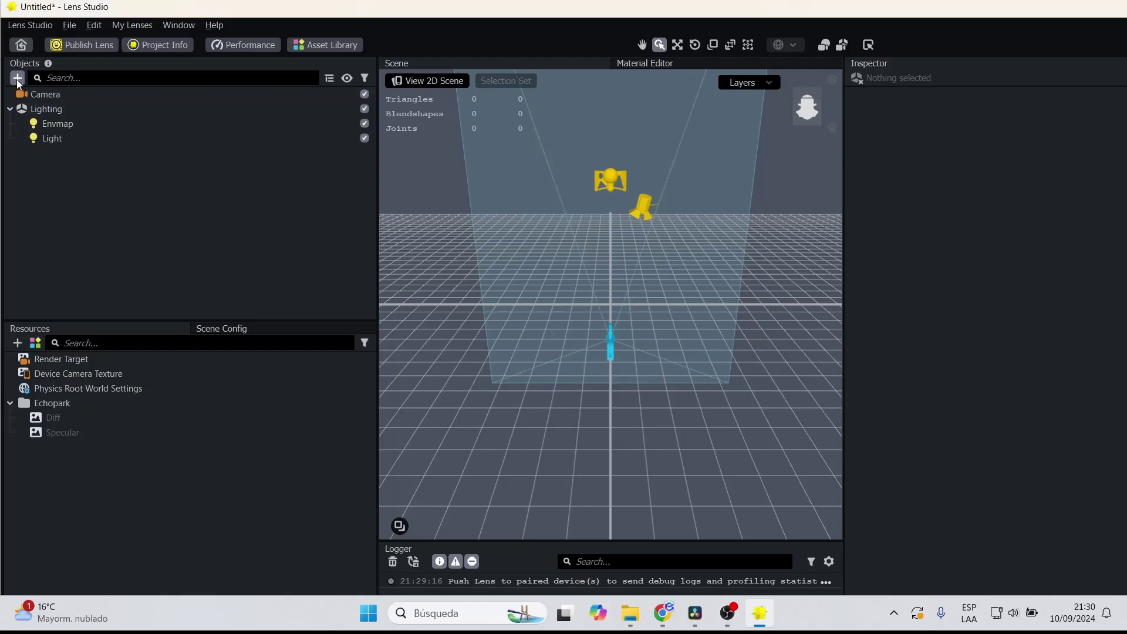
In the older Lens Studio version, examine the addable General objects, including Object Tracking, Object Tracking 3D, Hand Segmentation and Marker Tracking.
{"action": "left_click", "coordinate": [17, 78]}
{"action": "scroll", "coordinate": [92, 207], "scroll_direction": "down", "scroll_amount": 5}
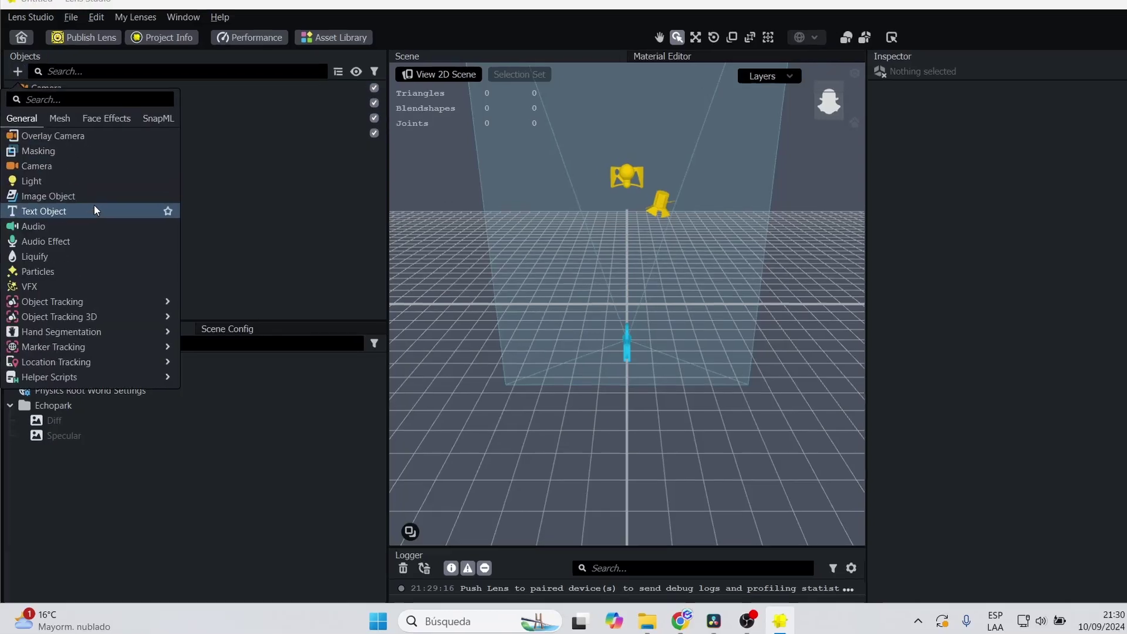
{"action": "mouse_move", "coordinate": [92, 211]}
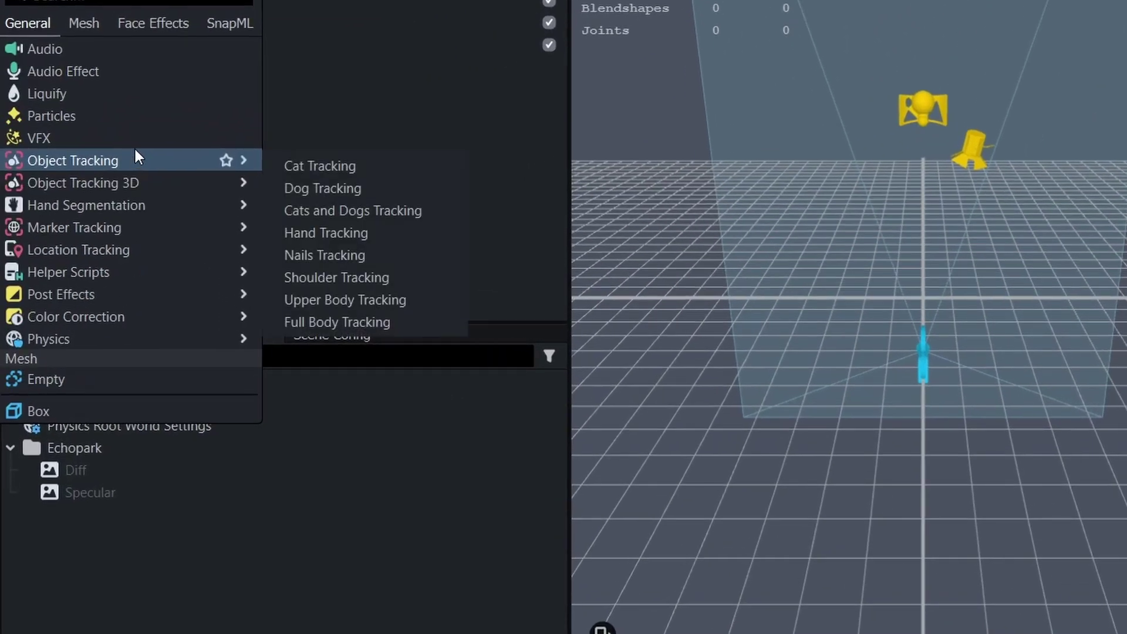
{"action": "mouse_move", "coordinate": [147, 182]}
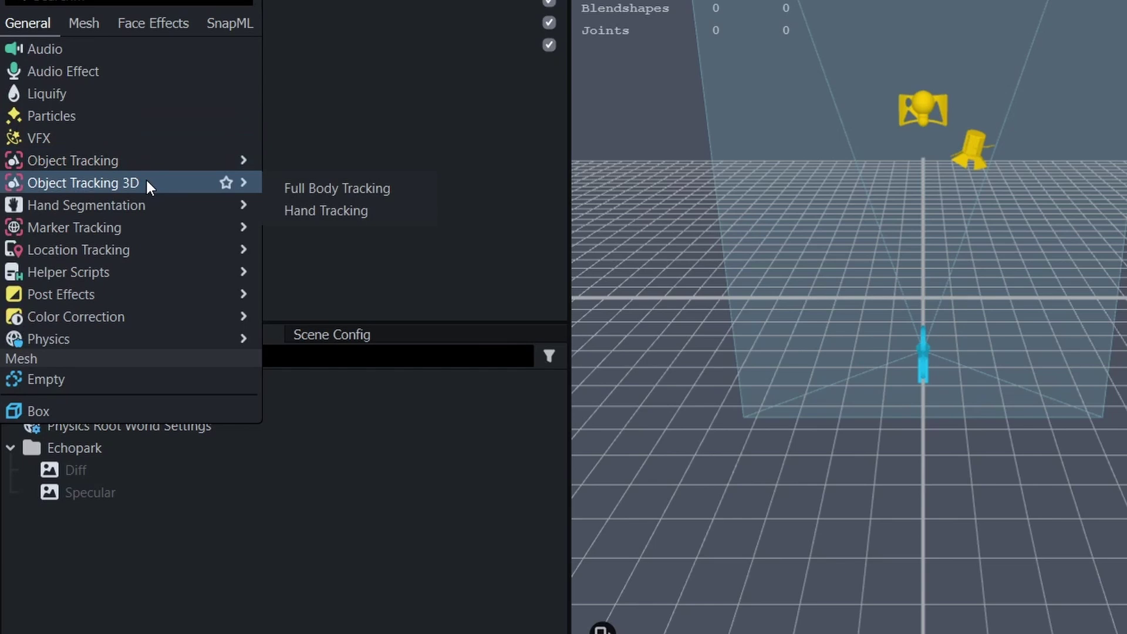
{"action": "mouse_move", "coordinate": [163, 227]}
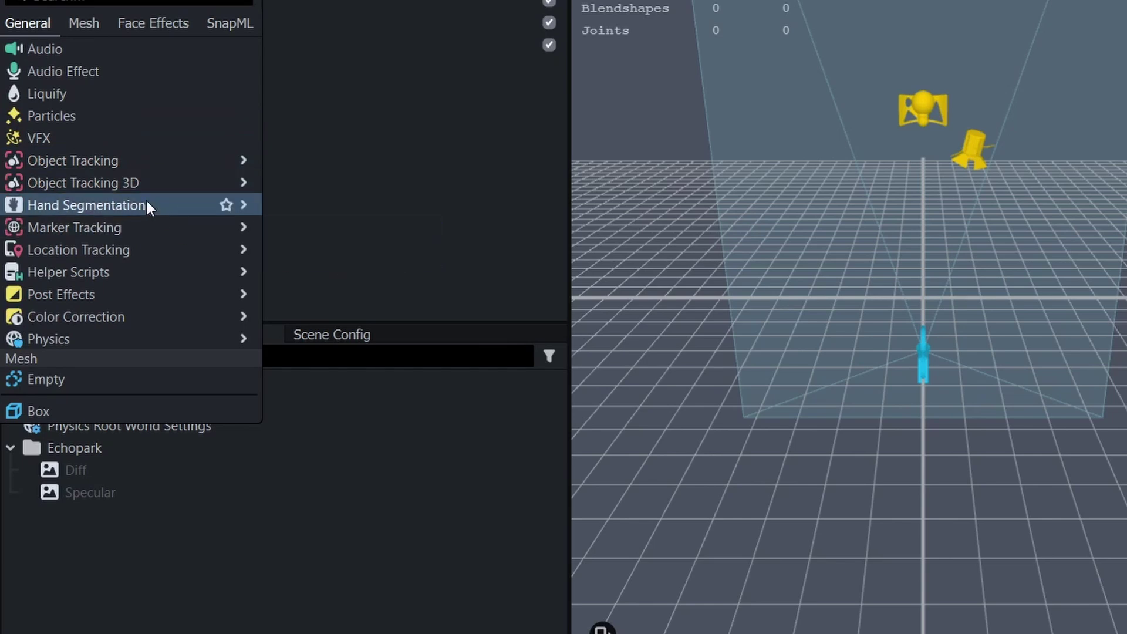
{"action": "mouse_move", "coordinate": [161, 254]}
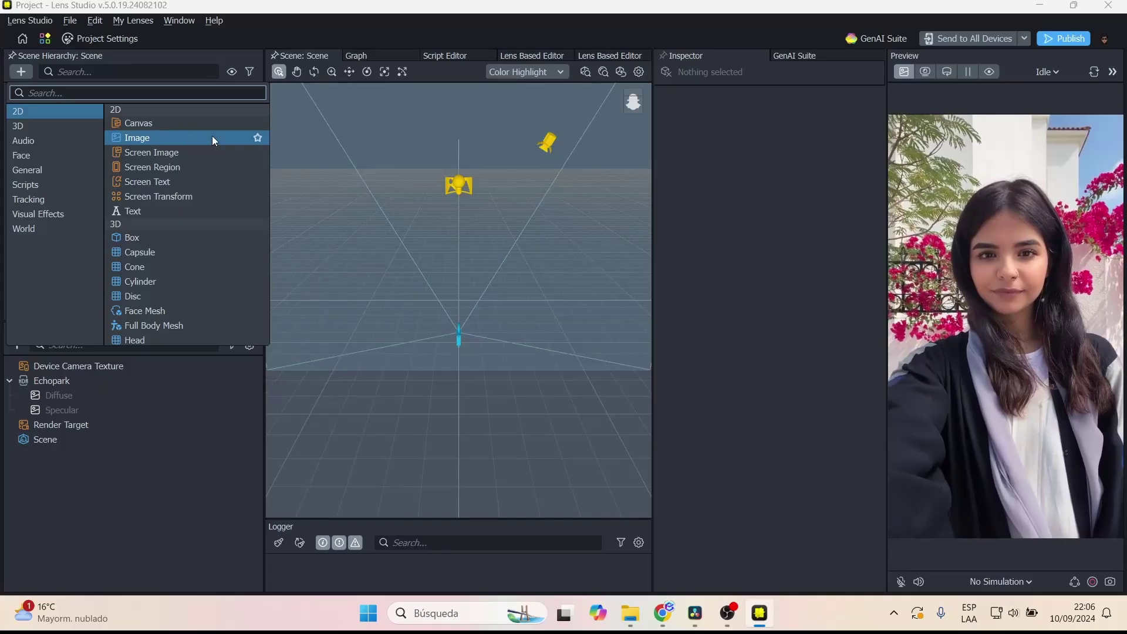
In Lens Studio 5.0, review the 2D, 3D, Audio and Face object types that can be added to the scene.
{"action": "scroll", "coordinate": [214, 138], "scroll_direction": "down", "scroll_amount": 2}
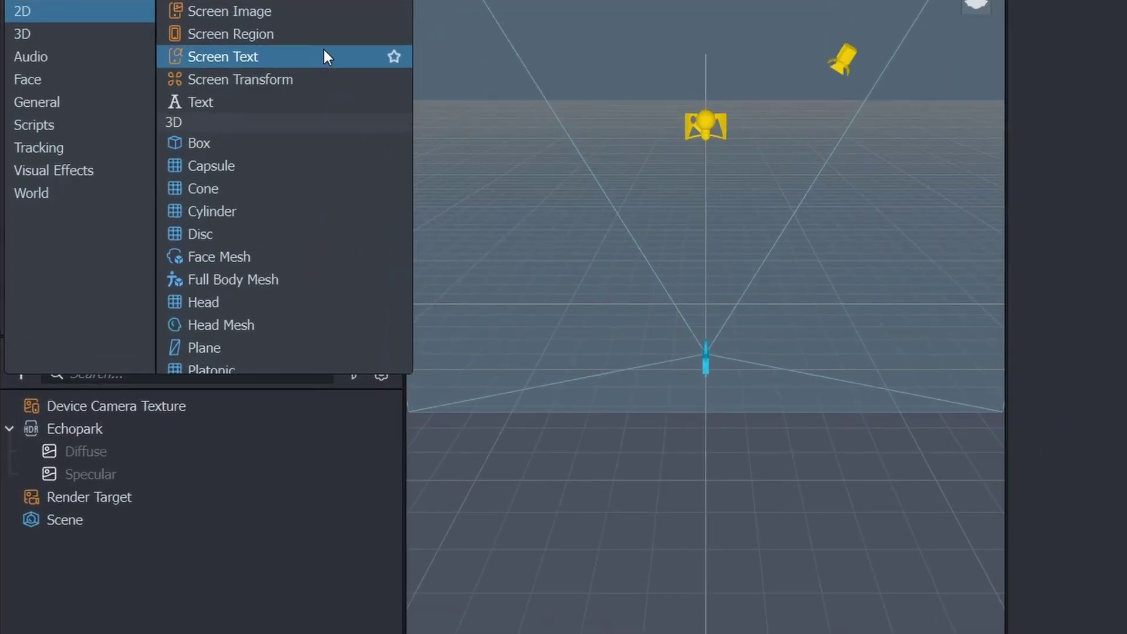
{"action": "scroll", "coordinate": [324, 57], "scroll_direction": "down", "scroll_amount": 1}
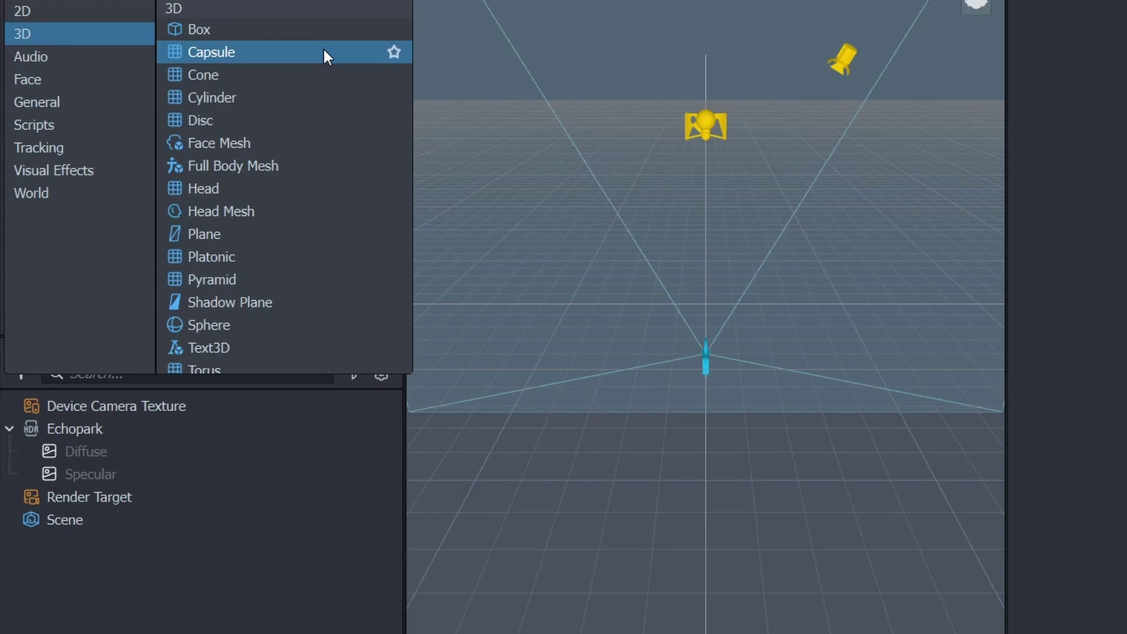
{"action": "scroll", "coordinate": [325, 56], "scroll_direction": "down", "scroll_amount": 1}
{"action": "scroll", "coordinate": [324, 57], "scroll_direction": "up", "scroll_amount": 1}
{"action": "scroll", "coordinate": [327, 56], "scroll_direction": "down", "scroll_amount": 1}
{"action": "scroll", "coordinate": [327, 56], "scroll_direction": "down", "scroll_amount": 1}
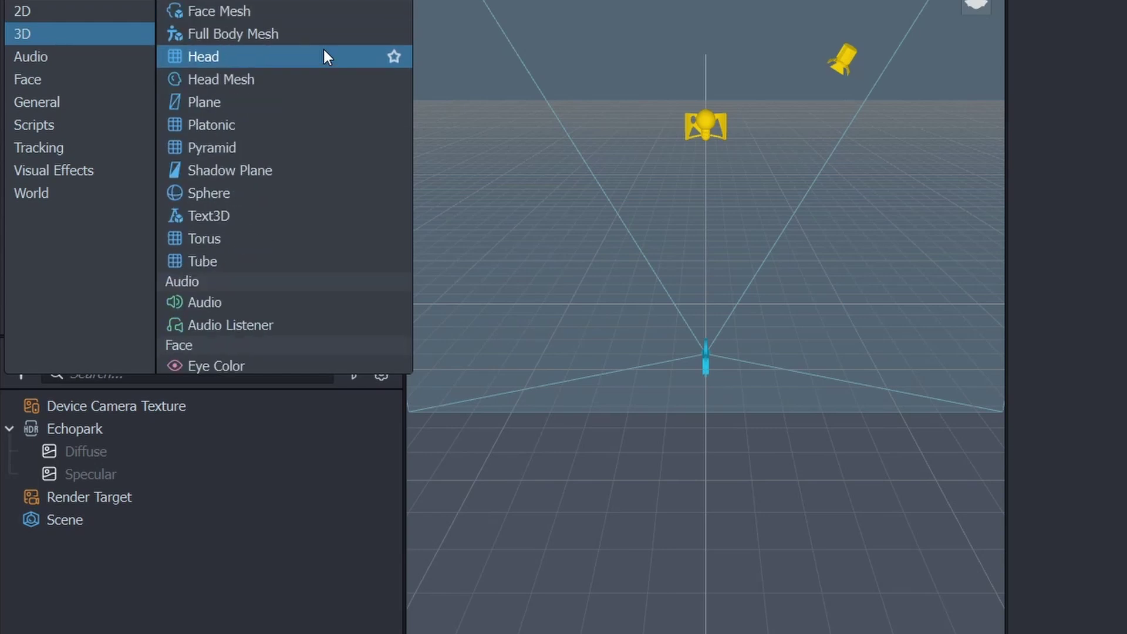
{"action": "scroll", "coordinate": [327, 57], "scroll_direction": "down", "scroll_amount": 1}
{"action": "scroll", "coordinate": [327, 56], "scroll_direction": "down", "scroll_amount": 1}
{"action": "scroll", "coordinate": [326, 57], "scroll_direction": "down", "scroll_amount": 1}
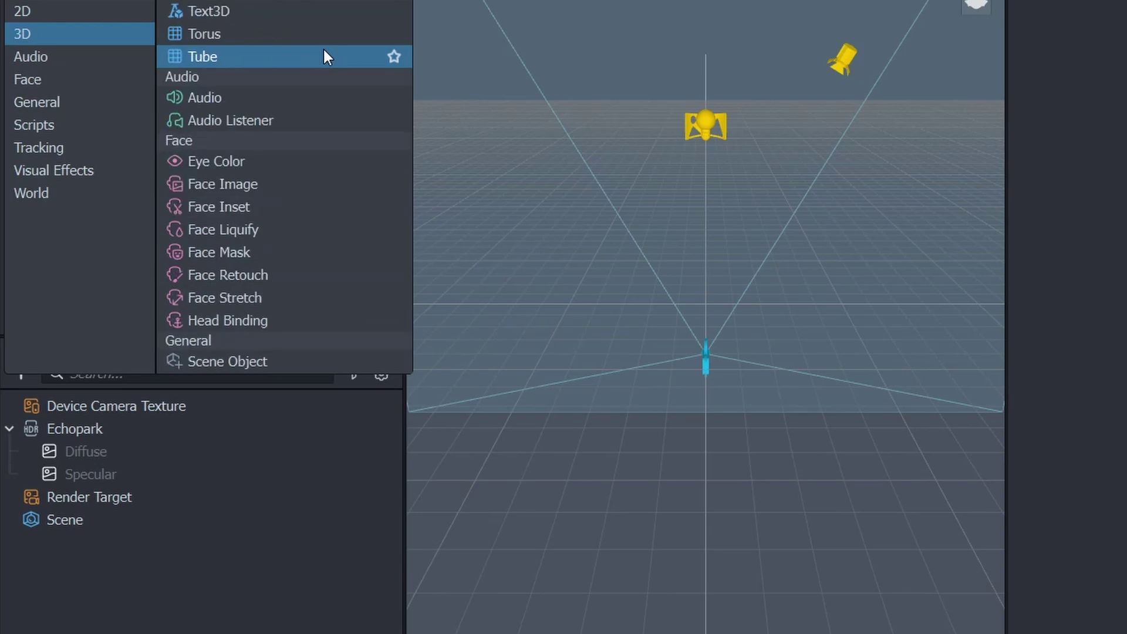
{"action": "scroll", "coordinate": [326, 57], "scroll_direction": "down", "scroll_amount": 1}
{"action": "scroll", "coordinate": [324, 51], "scroll_direction": "down", "scroll_amount": 1}
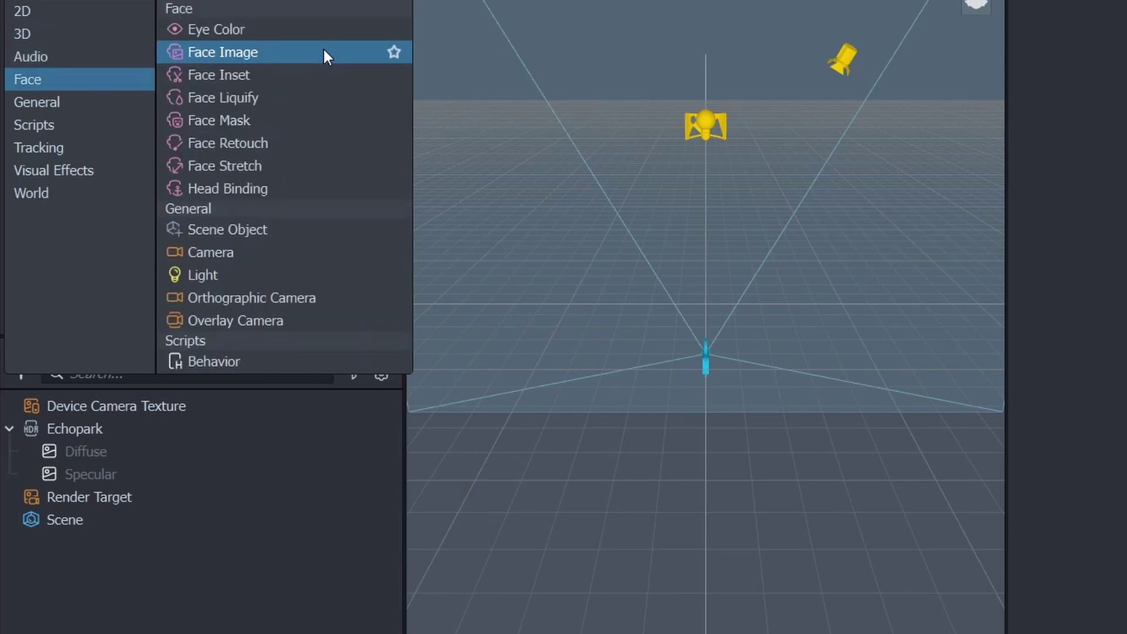
Review the remaining addable object types in the General, Scripts, Tracking, Visual Effects and World categories.
{"action": "scroll", "coordinate": [325, 51], "scroll_direction": "down", "scroll_amount": 1}
{"action": "scroll", "coordinate": [324, 50], "scroll_direction": "down", "scroll_amount": 1}
{"action": "scroll", "coordinate": [324, 51], "scroll_direction": "down", "scroll_amount": 1}
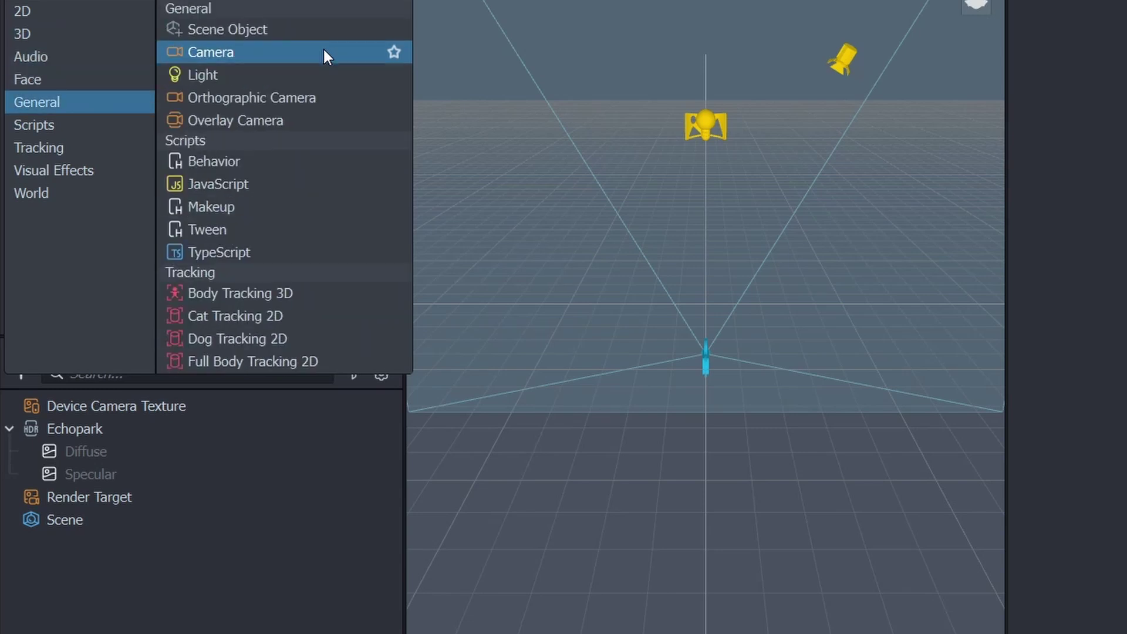
{"action": "scroll", "coordinate": [324, 51], "scroll_direction": "down", "scroll_amount": 1}
{"action": "scroll", "coordinate": [324, 51], "scroll_direction": "down", "scroll_amount": 1}
{"action": "scroll", "coordinate": [324, 53], "scroll_direction": "down", "scroll_amount": 3}
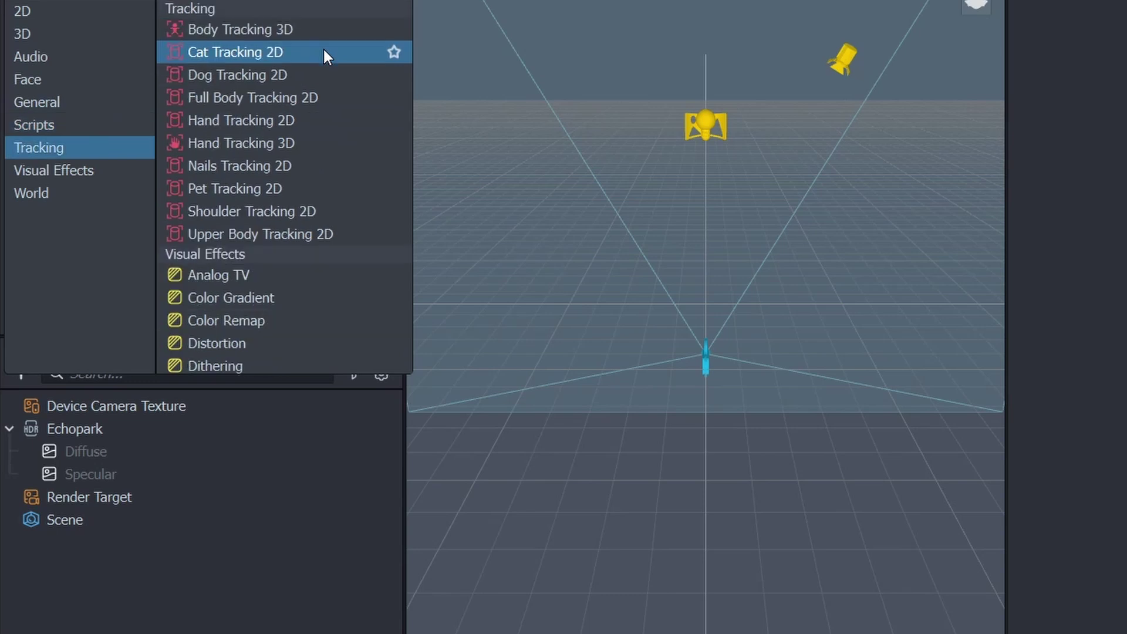
{"action": "scroll", "coordinate": [323, 53], "scroll_direction": "down", "scroll_amount": 5}
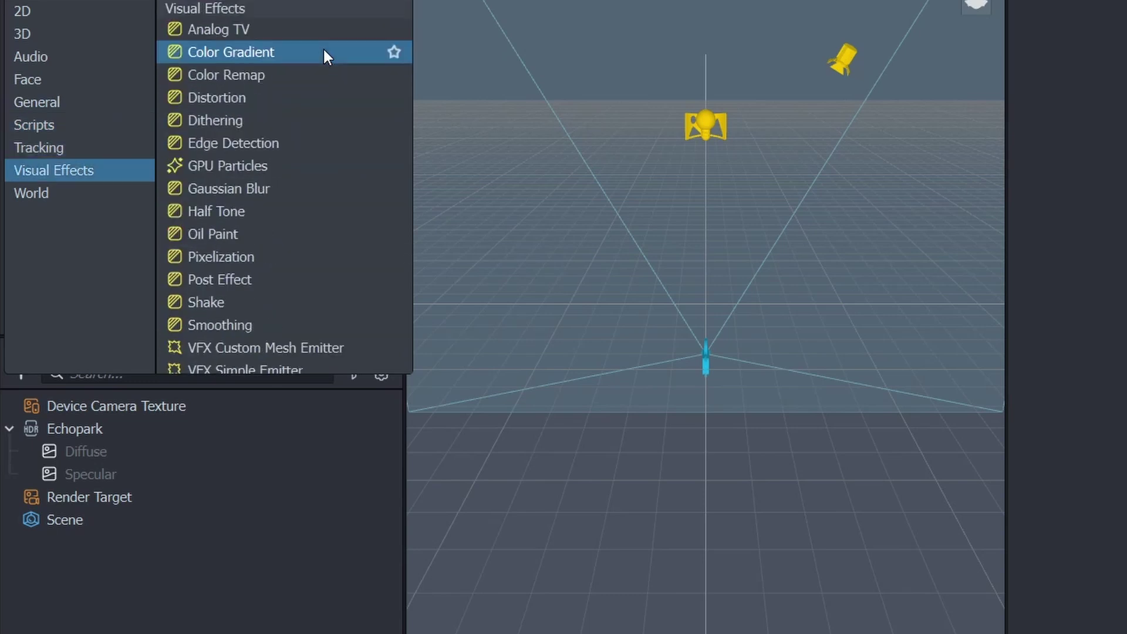
{"action": "scroll", "coordinate": [324, 56], "scroll_direction": "down", "scroll_amount": 3}
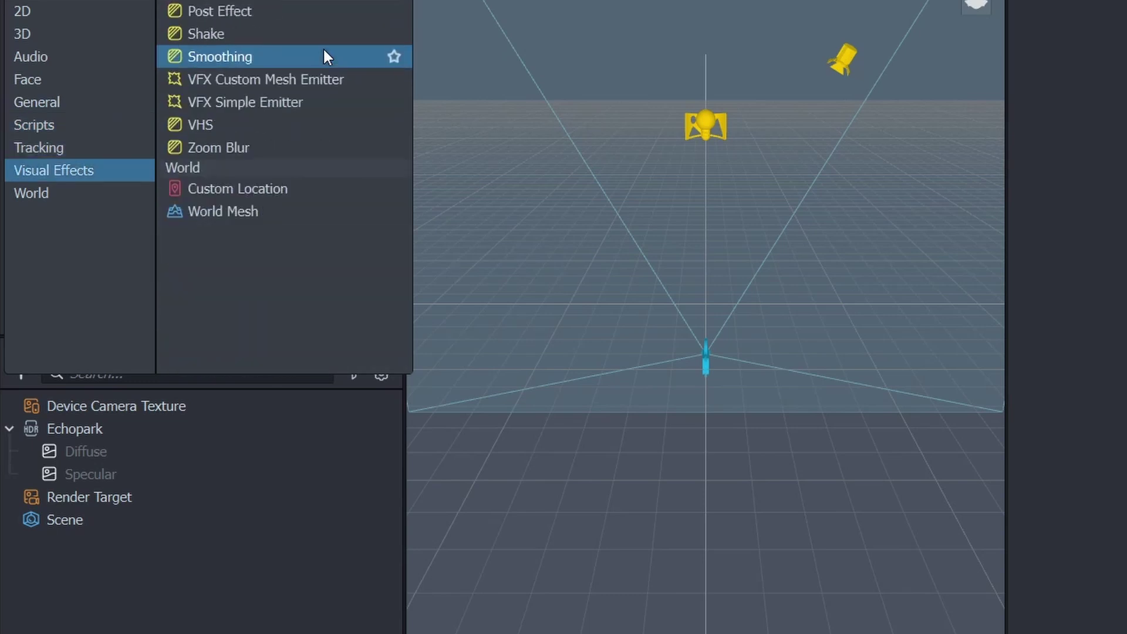
{"action": "scroll", "coordinate": [325, 57], "scroll_direction": "down", "scroll_amount": 2}
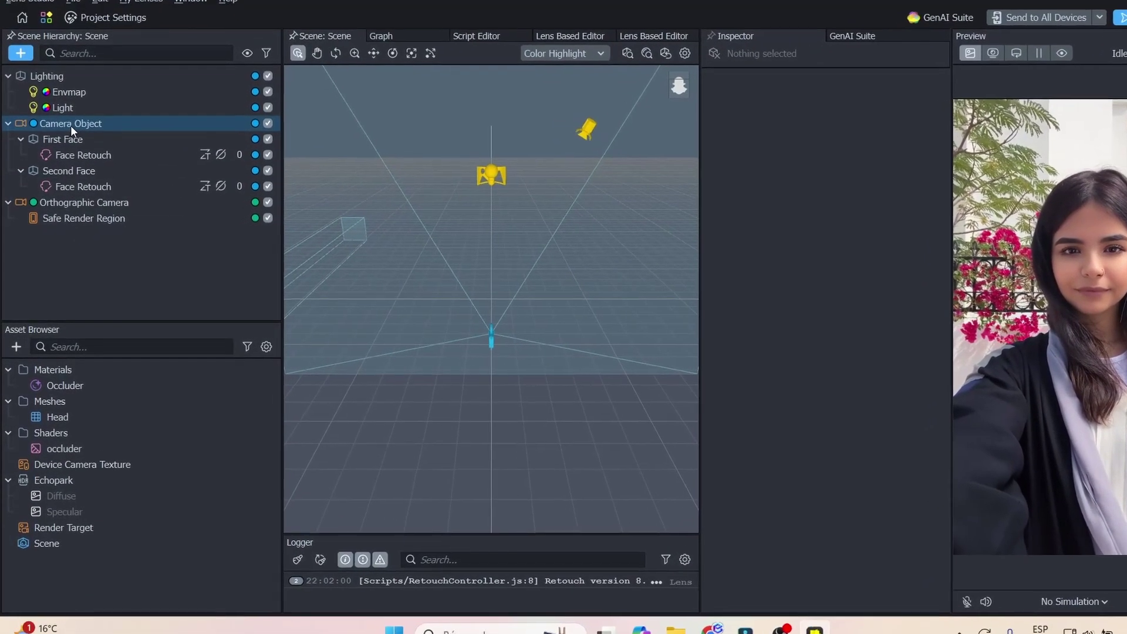
Display the Orthographic Camera's properties and view the 3D scene more closely.
{"action": "left_click", "coordinate": [79, 207]}
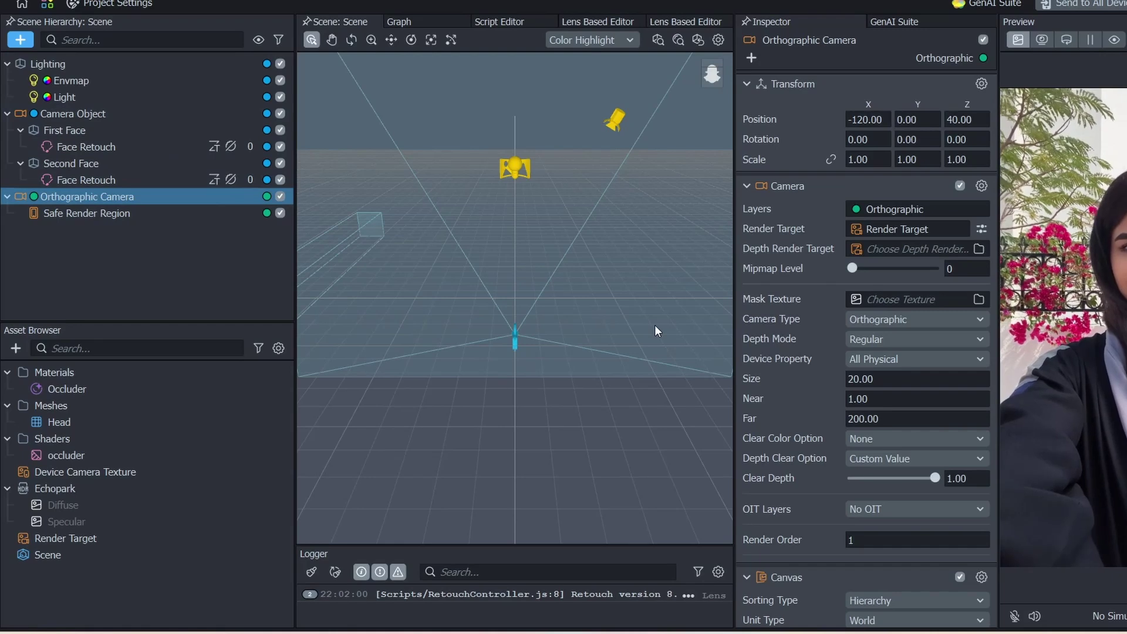
{"action": "scroll", "coordinate": [548, 363], "scroll_direction": "up", "scroll_amount": 3}
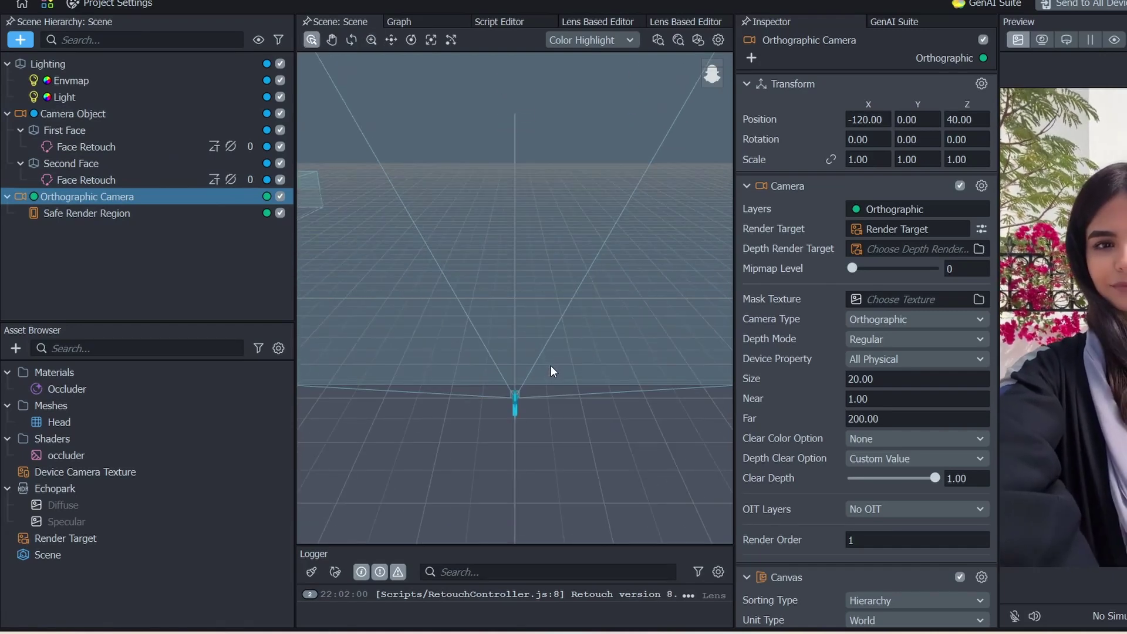
Display the properties of the Safe Render Region and the Camera Object in turn.
{"action": "scroll", "coordinate": [558, 376], "scroll_direction": "down", "scroll_amount": 3}
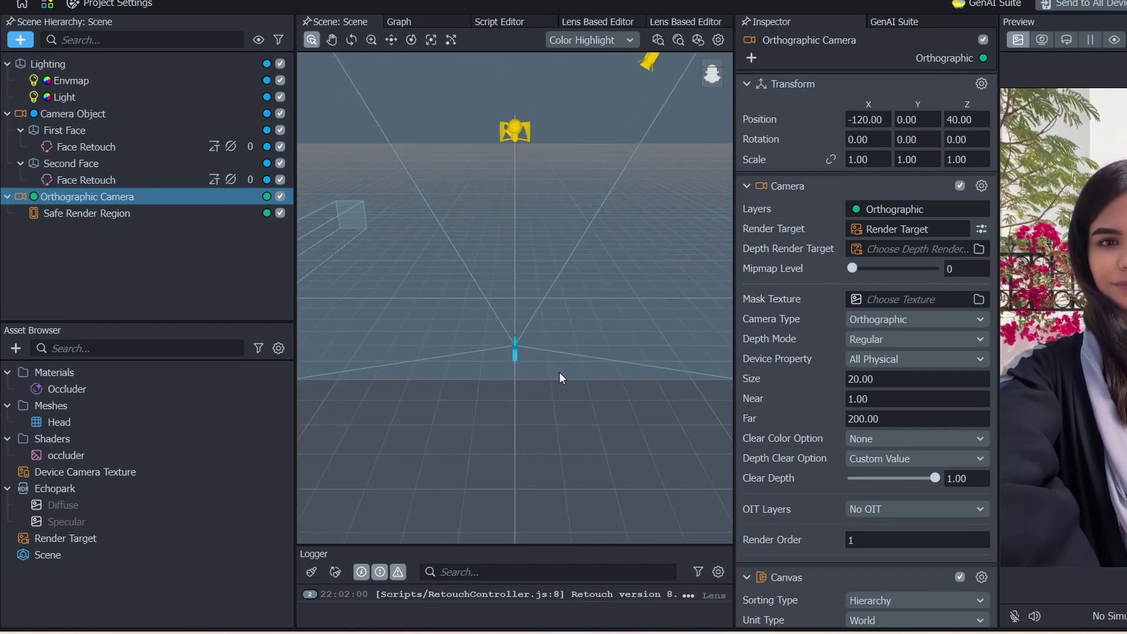
{"action": "left_click", "coordinate": [100, 211]}
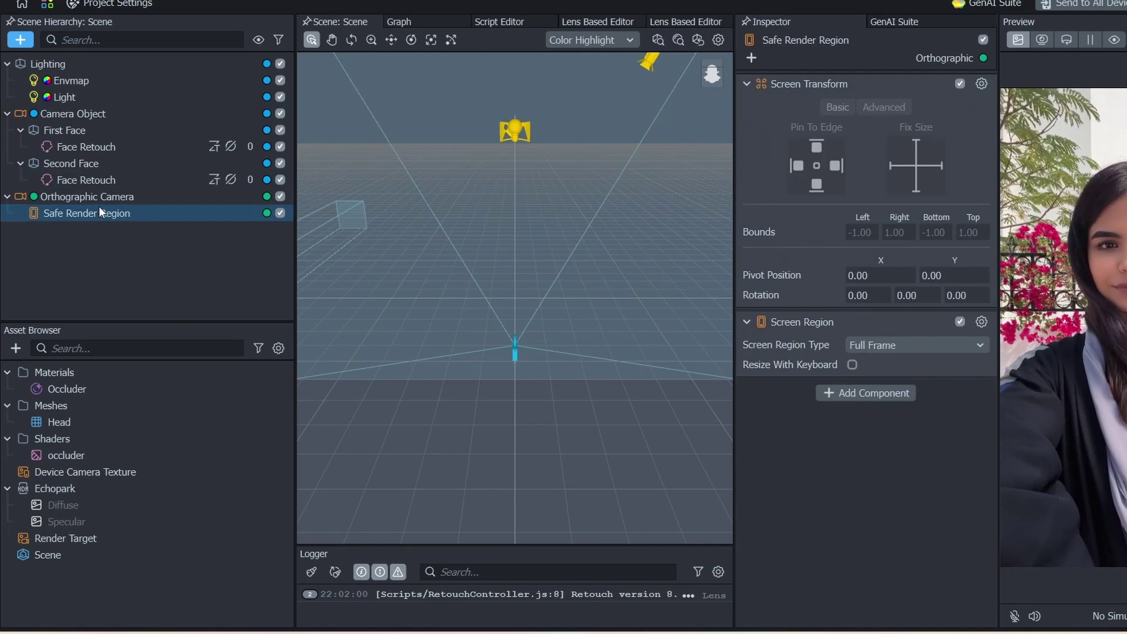
{"action": "left_click", "coordinate": [109, 117]}
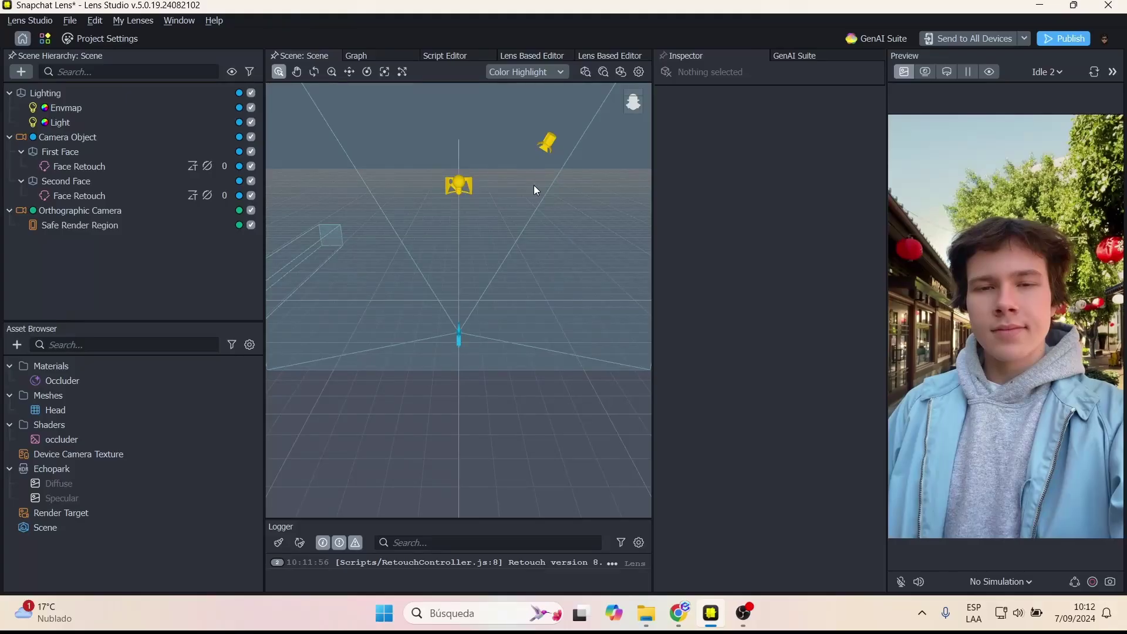
Open the Asset Library and look through its Featured assets.
{"action": "left_click", "coordinate": [51, 42]}
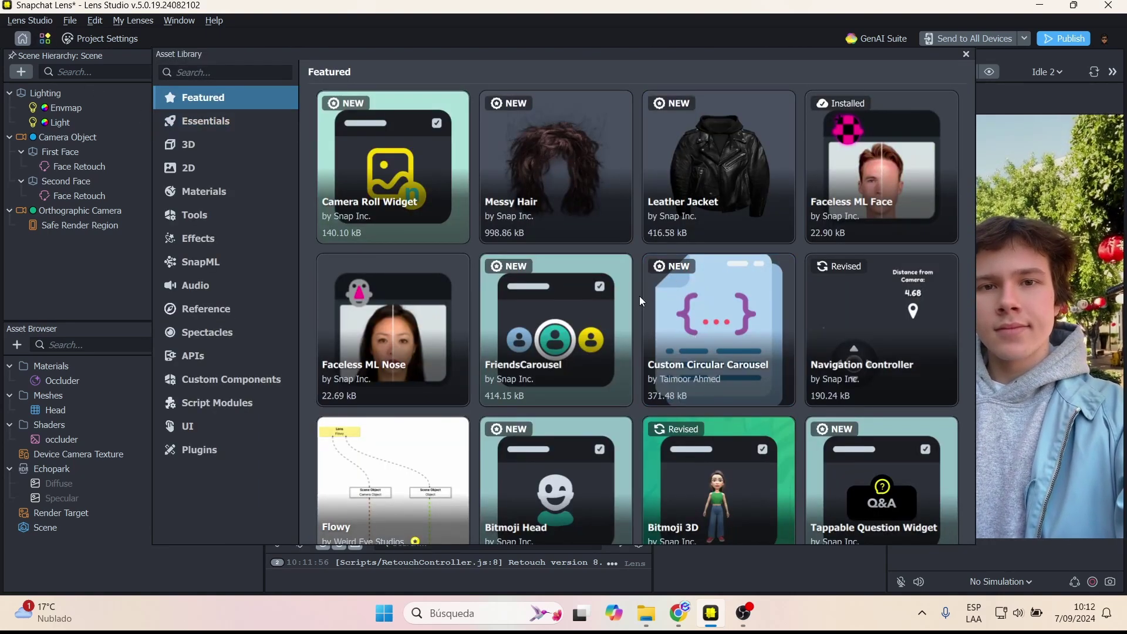
{"action": "scroll", "coordinate": [638, 300], "scroll_direction": "down", "scroll_amount": 3}
{"action": "scroll", "coordinate": [637, 298], "scroll_direction": "down", "scroll_amount": 2}
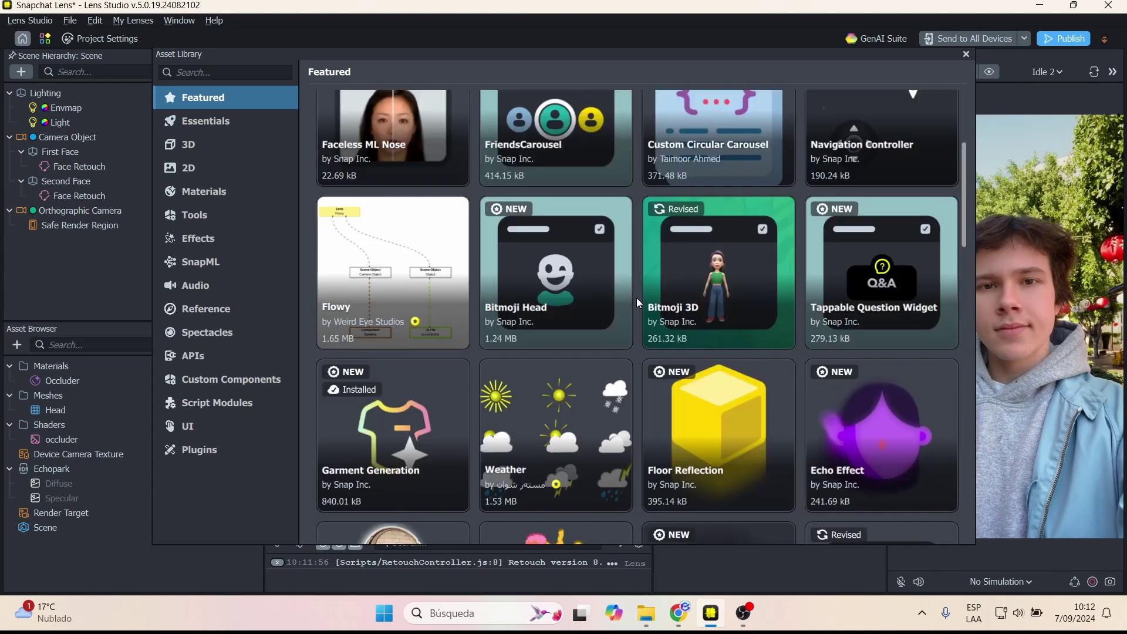
{"action": "scroll", "coordinate": [636, 298], "scroll_direction": "down", "scroll_amount": 3}
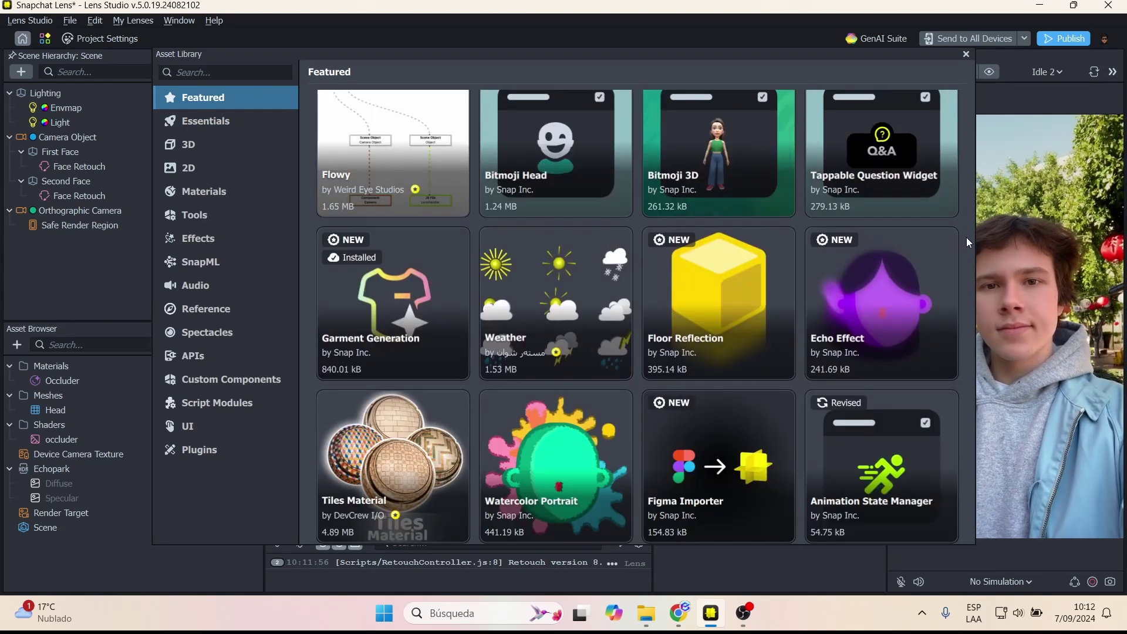
{"action": "scroll", "coordinate": [961, 291], "scroll_direction": "down", "scroll_amount": 8}
{"action": "scroll", "coordinate": [640, 413], "scroll_direction": "down", "scroll_amount": 6}
Review the Asset Library's Essentials, 3D, 2D, Tools and Materials categories.
{"action": "left_click", "coordinate": [232, 123]}
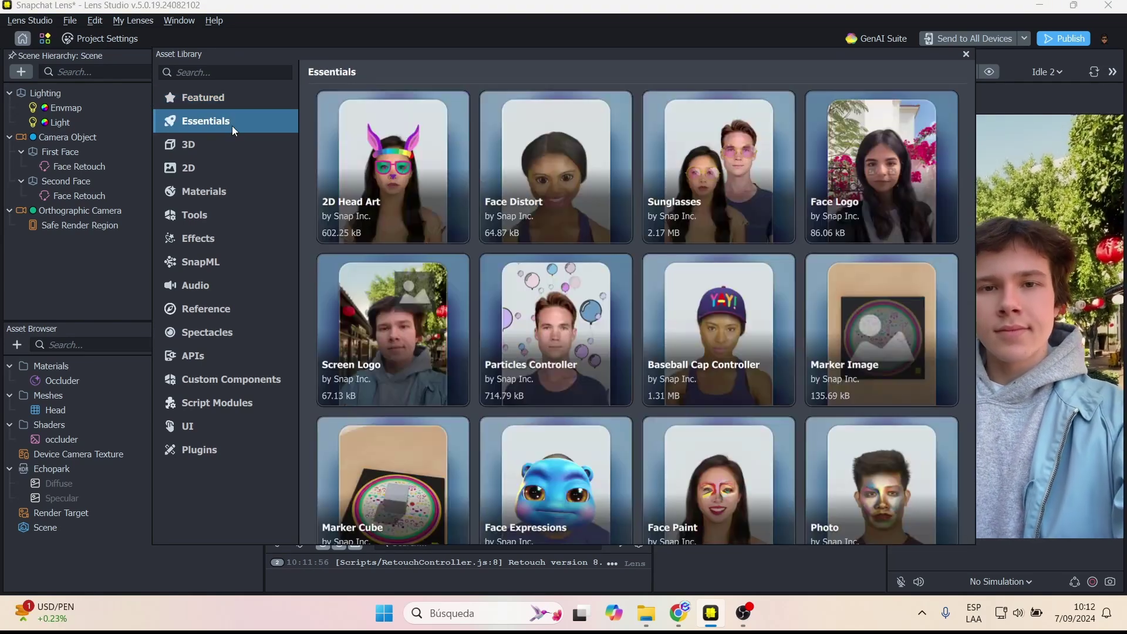
{"action": "scroll", "coordinate": [443, 333], "scroll_direction": "down", "scroll_amount": 4}
{"action": "left_click", "coordinate": [194, 144]}
{"action": "left_click", "coordinate": [227, 168]}
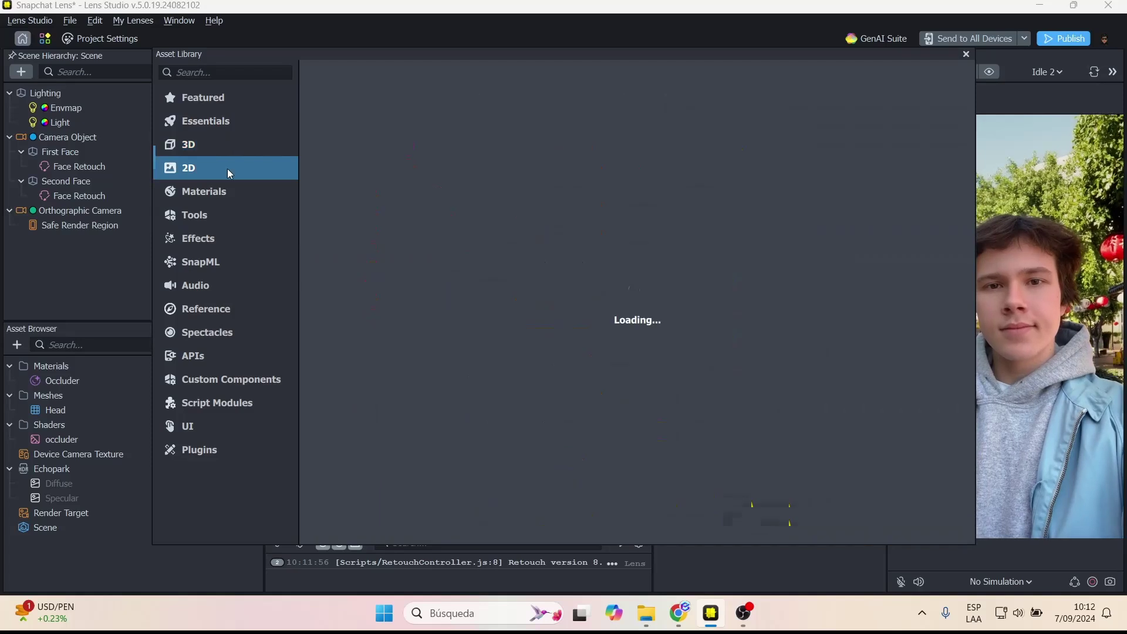
{"action": "left_click", "coordinate": [230, 215]}
{"action": "left_click", "coordinate": [221, 192]}
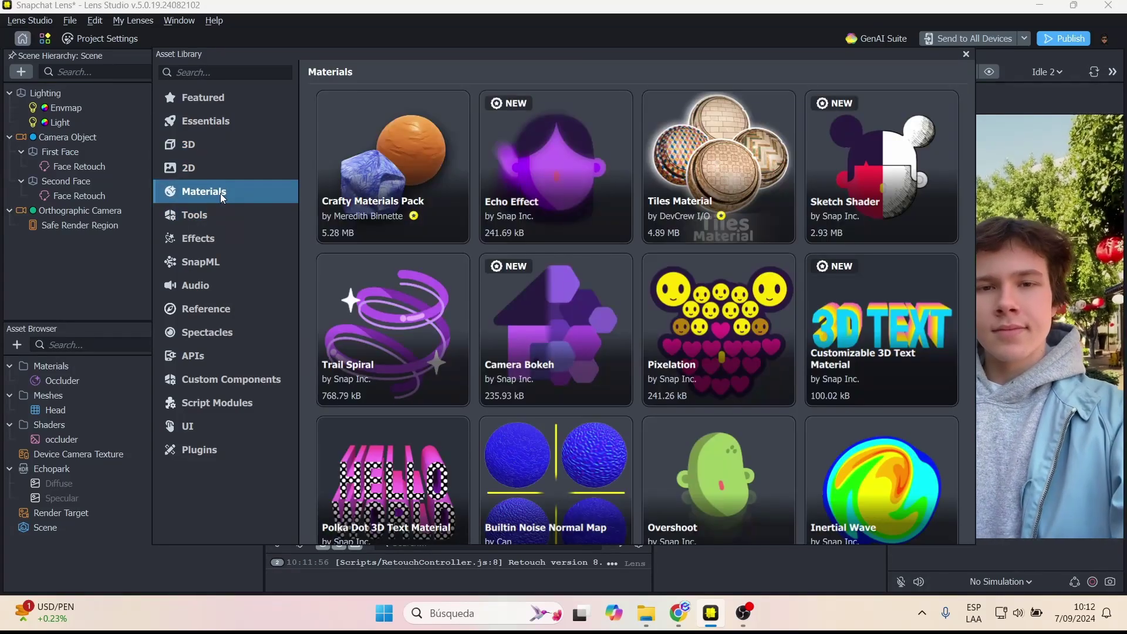
Review the SnapML, Reference, APIs, Custom Components, Script Modules and UI categories of the Asset Library.
{"action": "left_click", "coordinate": [216, 268]}
{"action": "left_click", "coordinate": [214, 309]}
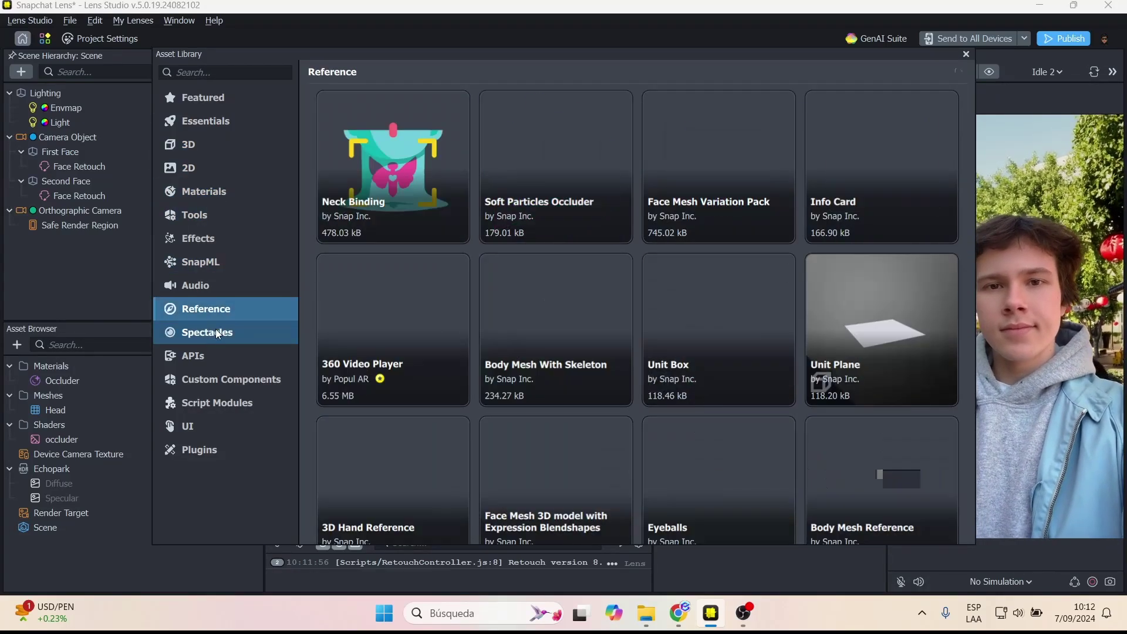
{"action": "left_click", "coordinate": [196, 360]}
{"action": "left_click", "coordinate": [233, 380]}
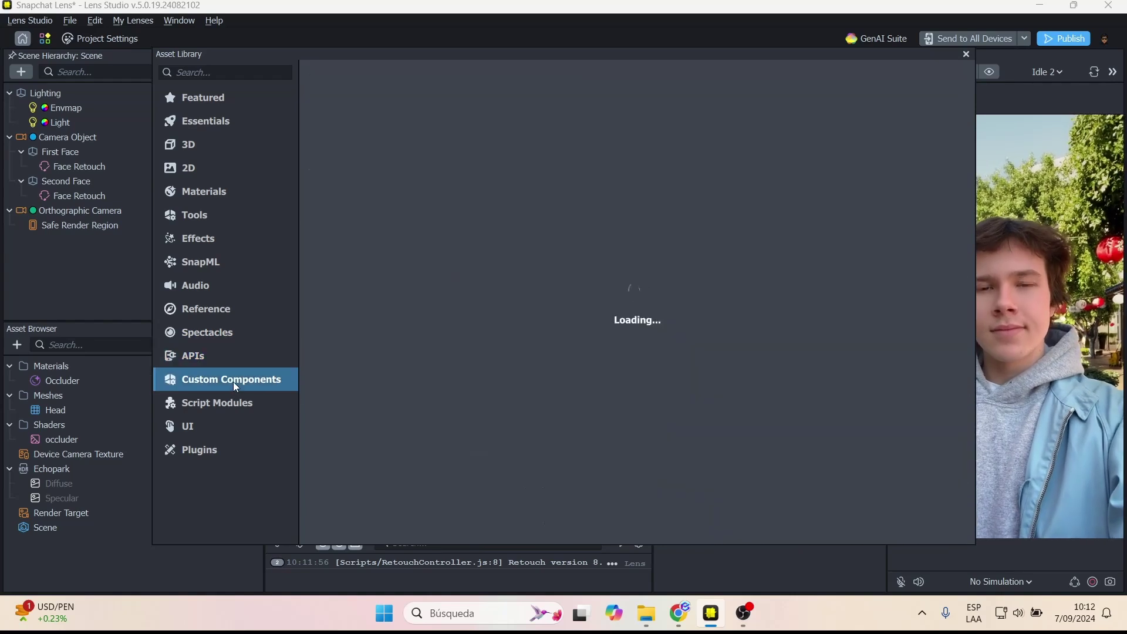
{"action": "left_click", "coordinate": [266, 404]}
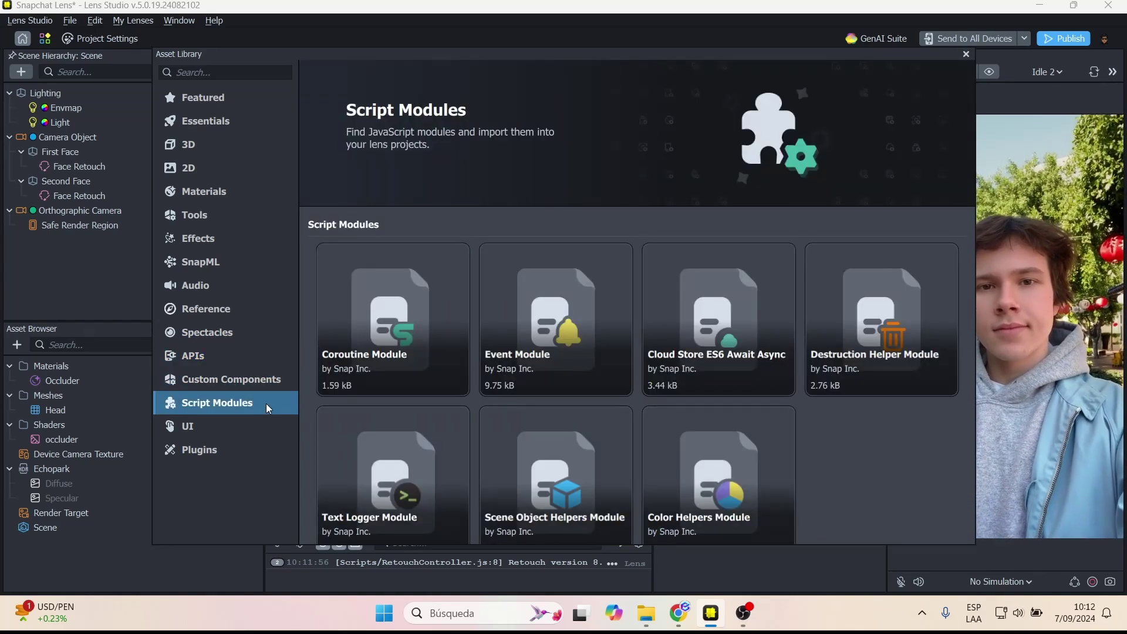
{"action": "left_click", "coordinate": [226, 427]}
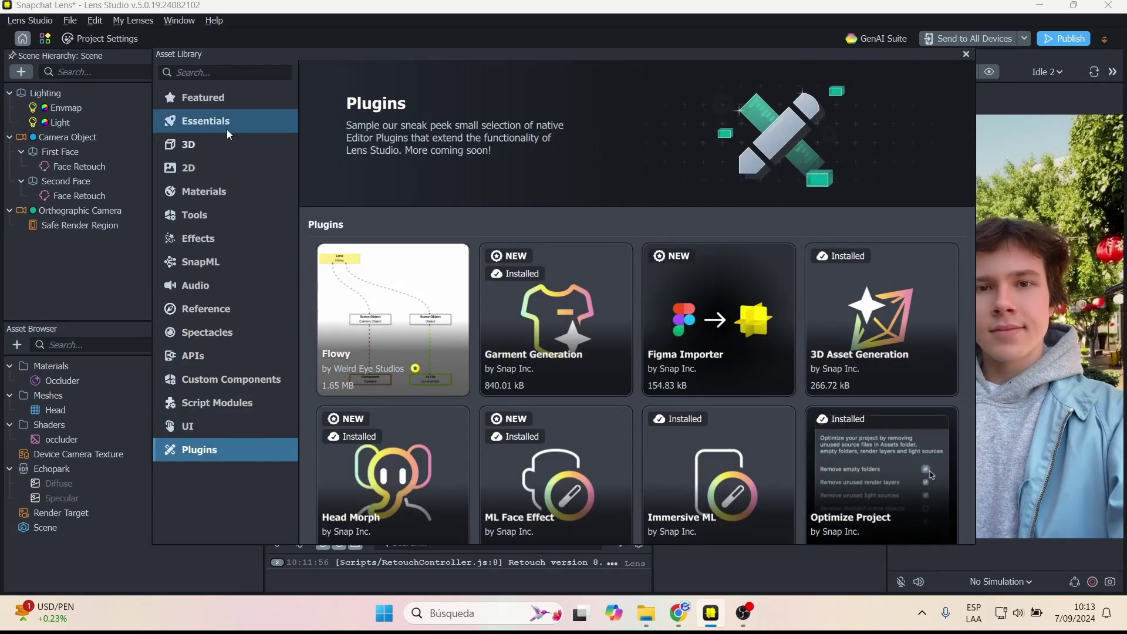
Install the Face Distort asset from the Essentials category and close the Asset Library.
{"action": "left_click", "coordinate": [228, 121]}
{"action": "left_click", "coordinate": [530, 234]}
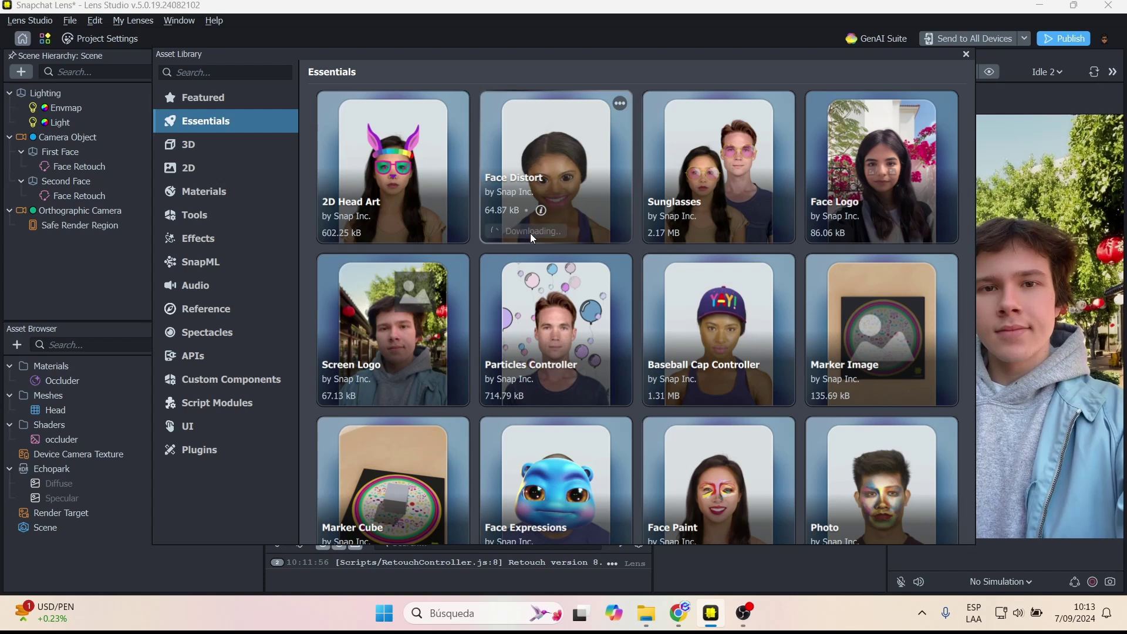
{"action": "left_click", "coordinate": [966, 54]}
Expand the Face_Distort__PUT_UNDER_MAIN_CAM asset folder and place its contents under the Camera Object in the scene.
{"action": "left_click", "coordinate": [48, 367]}
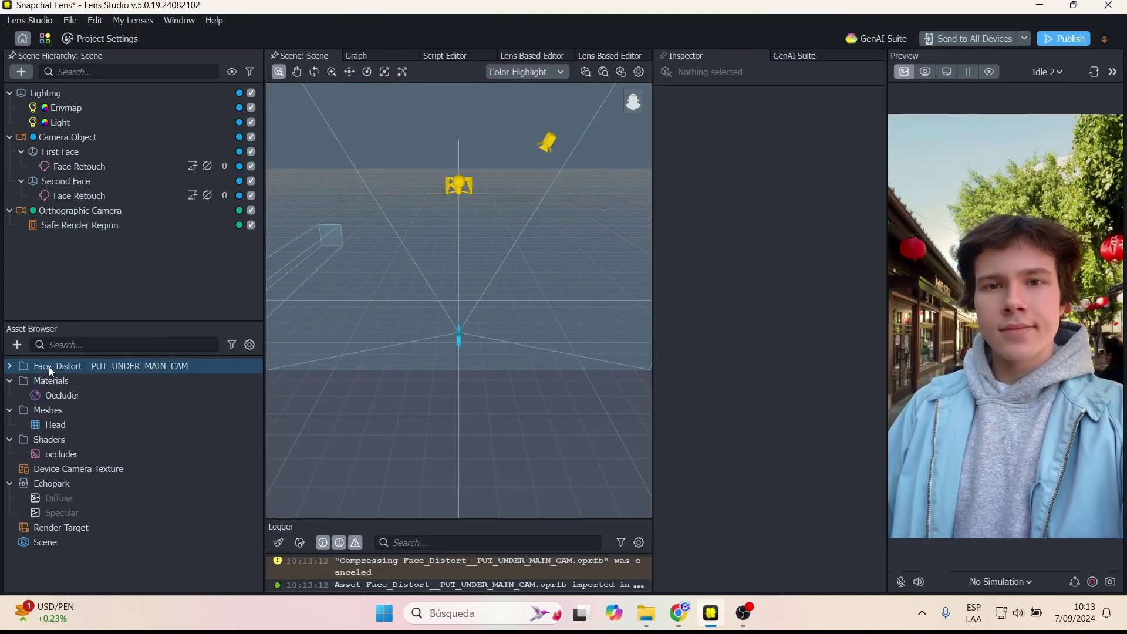
{"action": "left_click", "coordinate": [10, 366]}
{"action": "left_click_drag", "start_coordinate": [72, 392], "coordinate": [132, 136]}
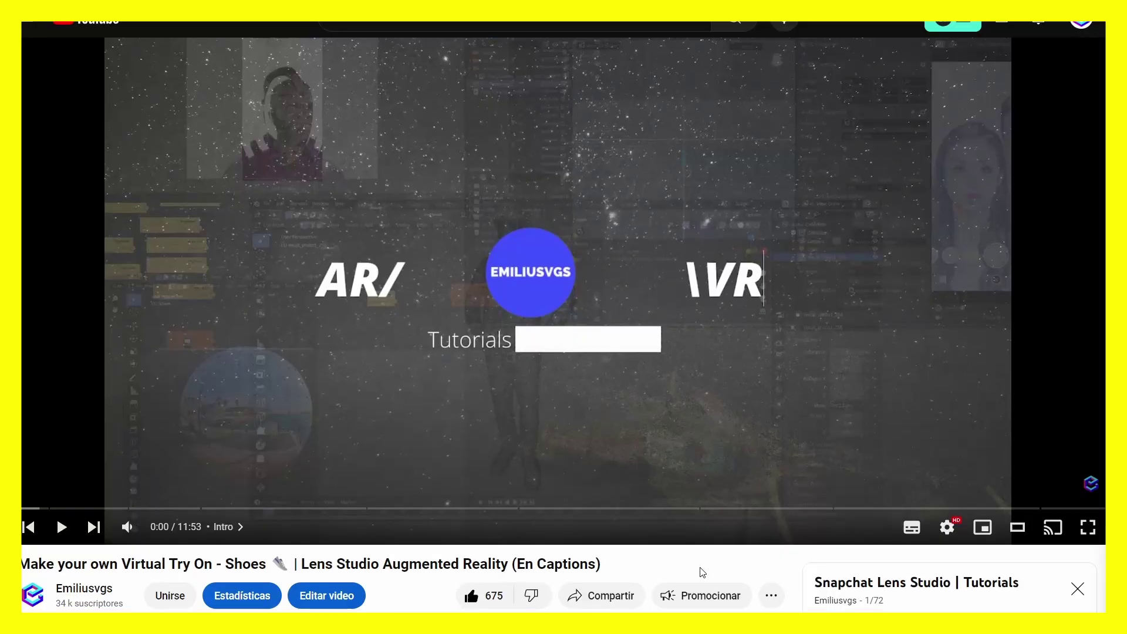
On YouTube, look through the videos in the "Snapchat Lens Studio | Tutorials" playlist.
{"action": "scroll", "coordinate": [700, 576], "scroll_direction": "down", "scroll_amount": 5}
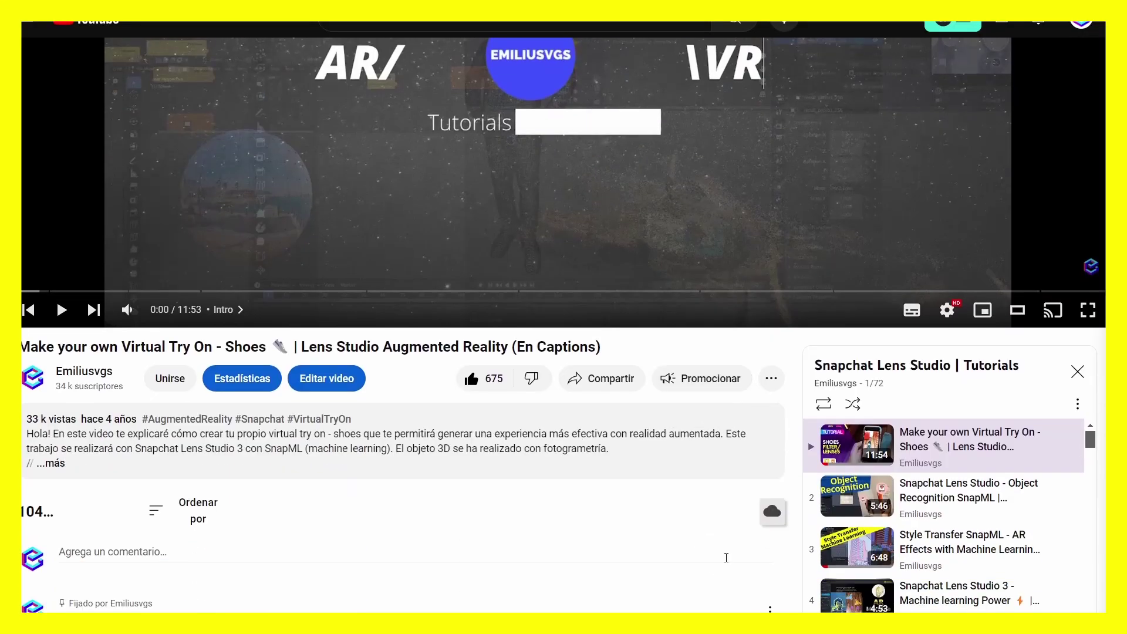
{"action": "scroll", "coordinate": [879, 546], "scroll_direction": "down", "scroll_amount": 1}
{"action": "scroll", "coordinate": [1034, 533], "scroll_direction": "down", "scroll_amount": 1}
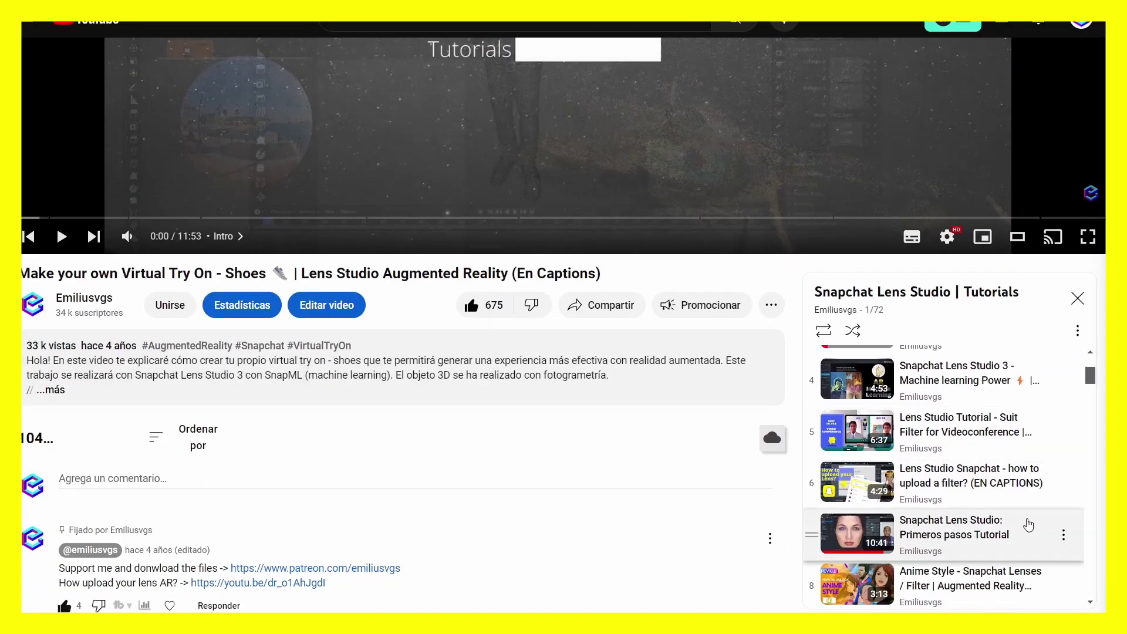
{"action": "scroll", "coordinate": [1019, 520], "scroll_direction": "down", "scroll_amount": 3}
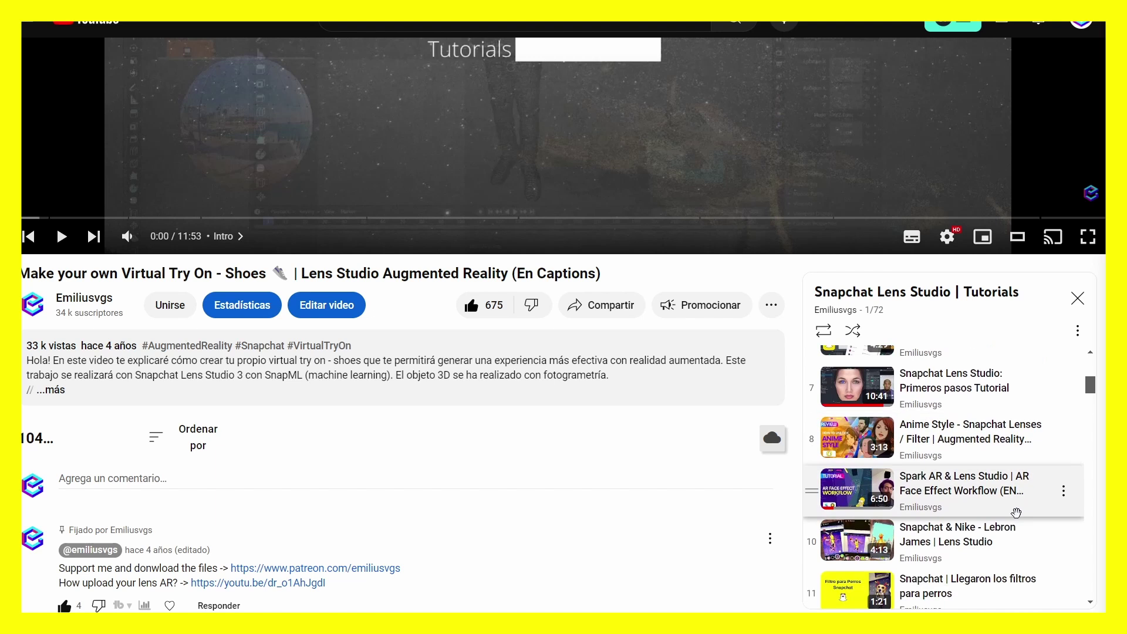
{"action": "scroll", "coordinate": [1019, 520], "scroll_direction": "down", "scroll_amount": 8}
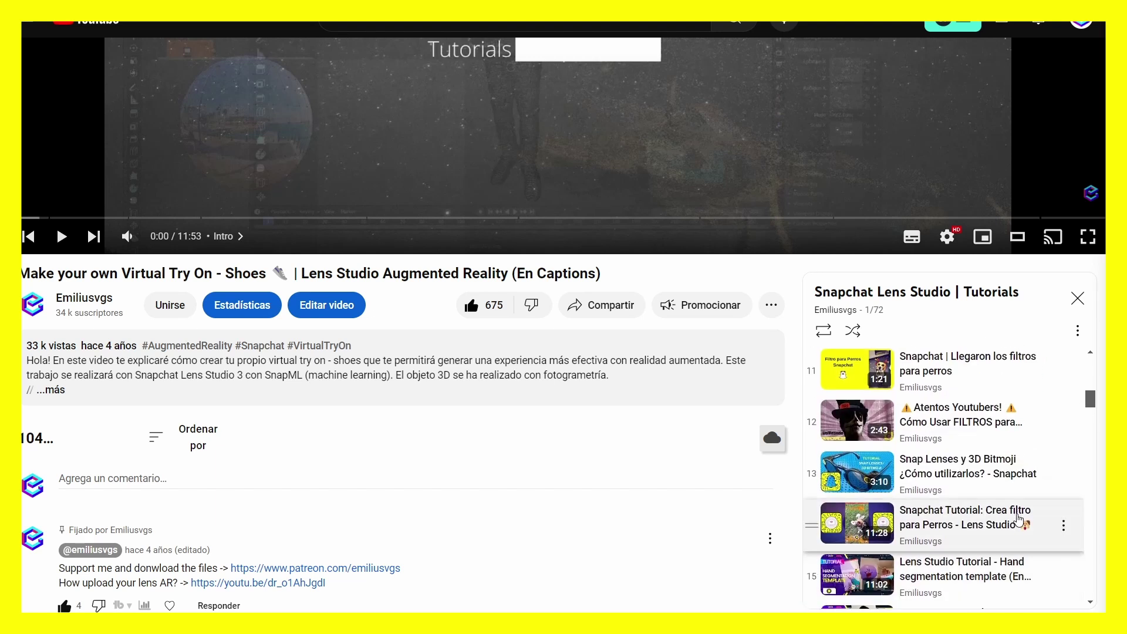
{"action": "left_click_drag", "start_coordinate": [1094, 434], "coordinate": [1099, 507]}
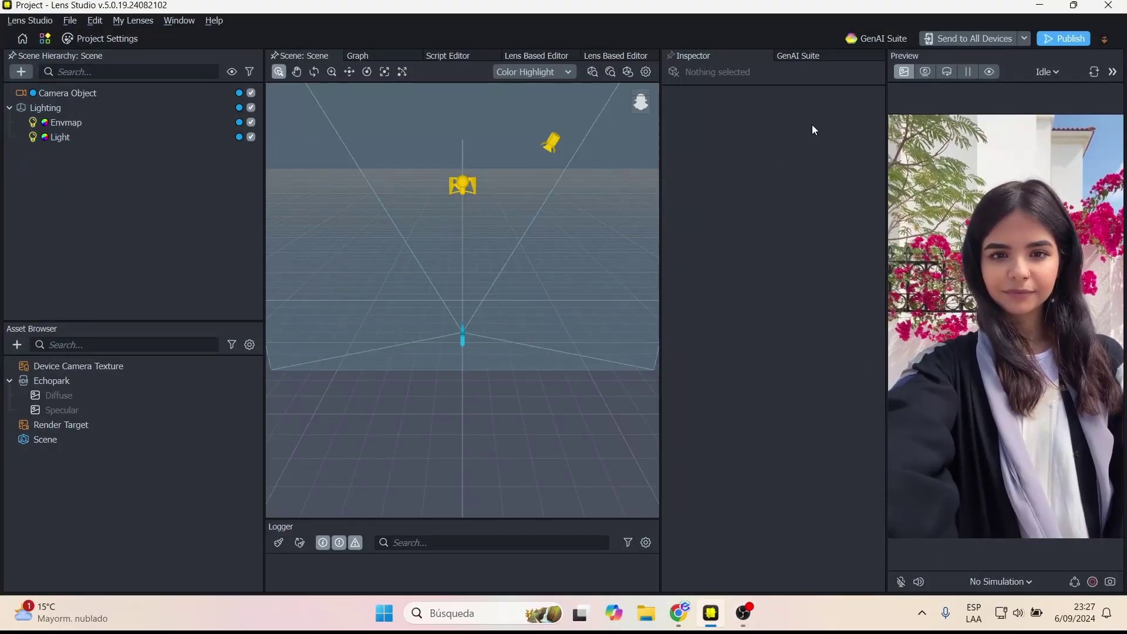
In Lens Studio, open the full GenAI Suite and browse the Immersive ML effects made from image prompts.
{"action": "left_click", "coordinate": [882, 39]}
{"action": "scroll", "coordinate": [790, 317], "scroll_direction": "down", "scroll_amount": 2}
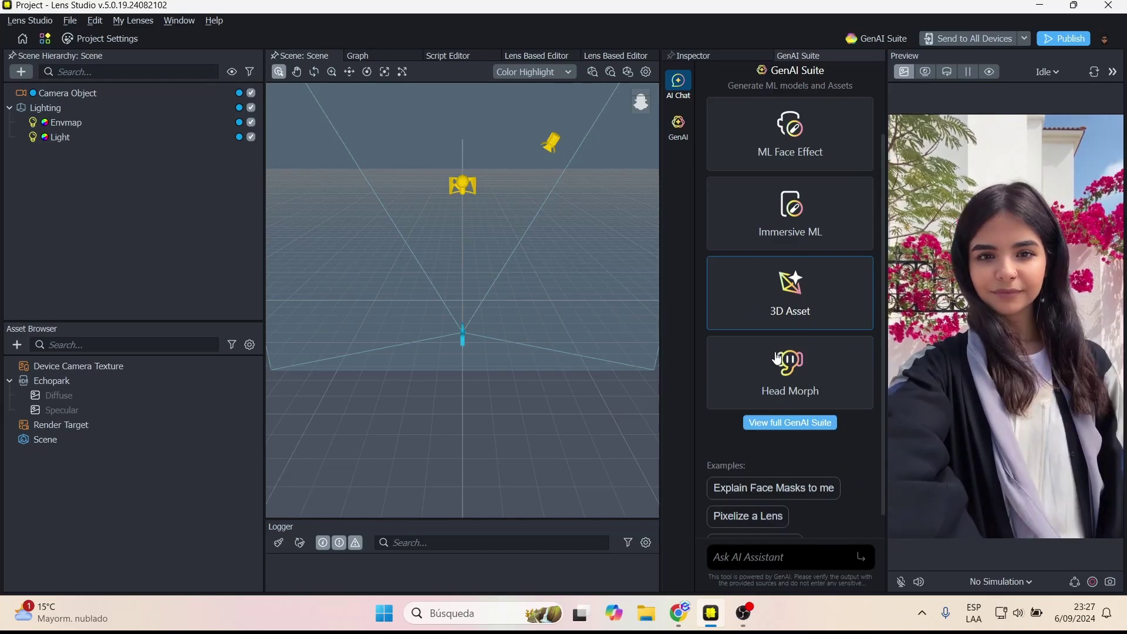
{"action": "left_click", "coordinate": [798, 427]}
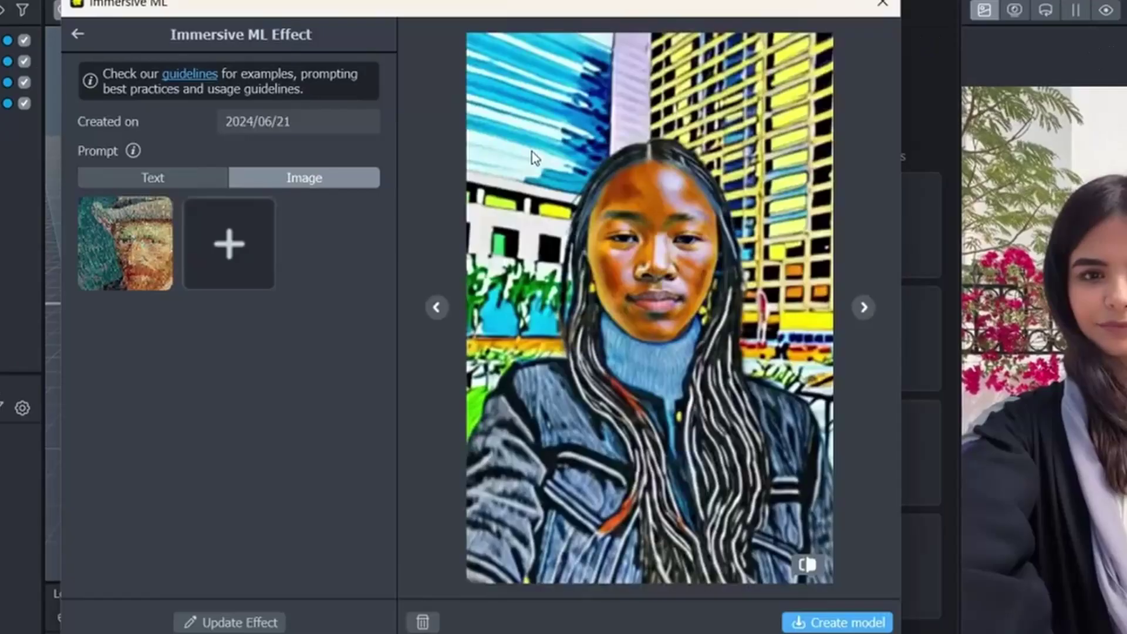
{"action": "left_click", "coordinate": [863, 304]}
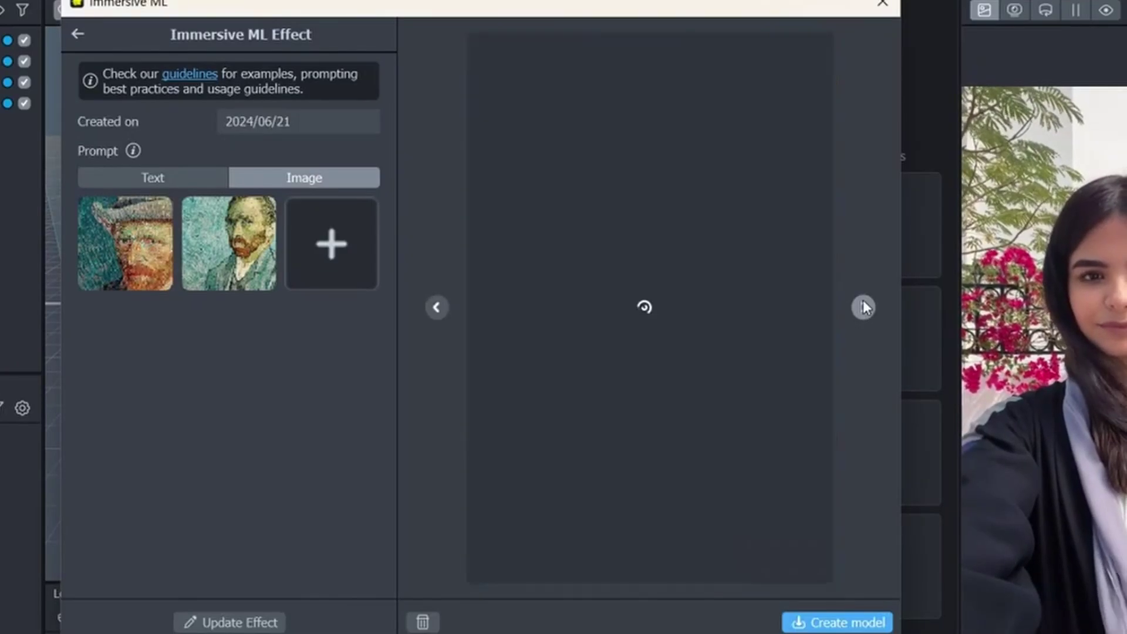
{"action": "left_click", "coordinate": [863, 304]}
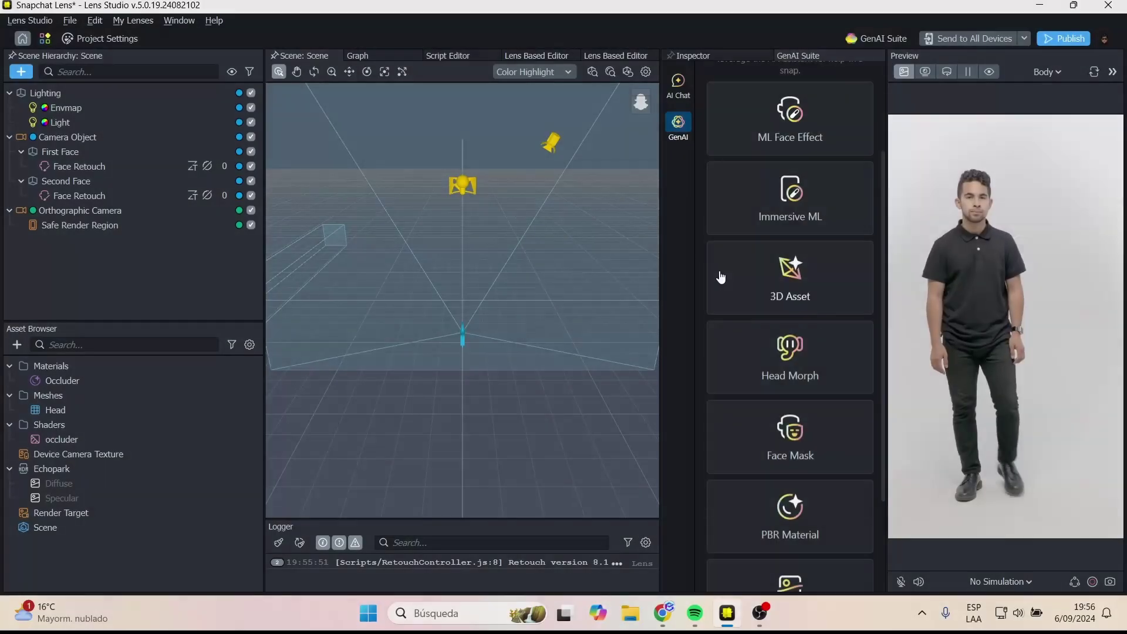
Generate a T-shirt garment from the prompt "street as van gogh art", and regenerate it for another variation.
{"action": "scroll", "coordinate": [721, 282], "scroll_direction": "down", "scroll_amount": 3}
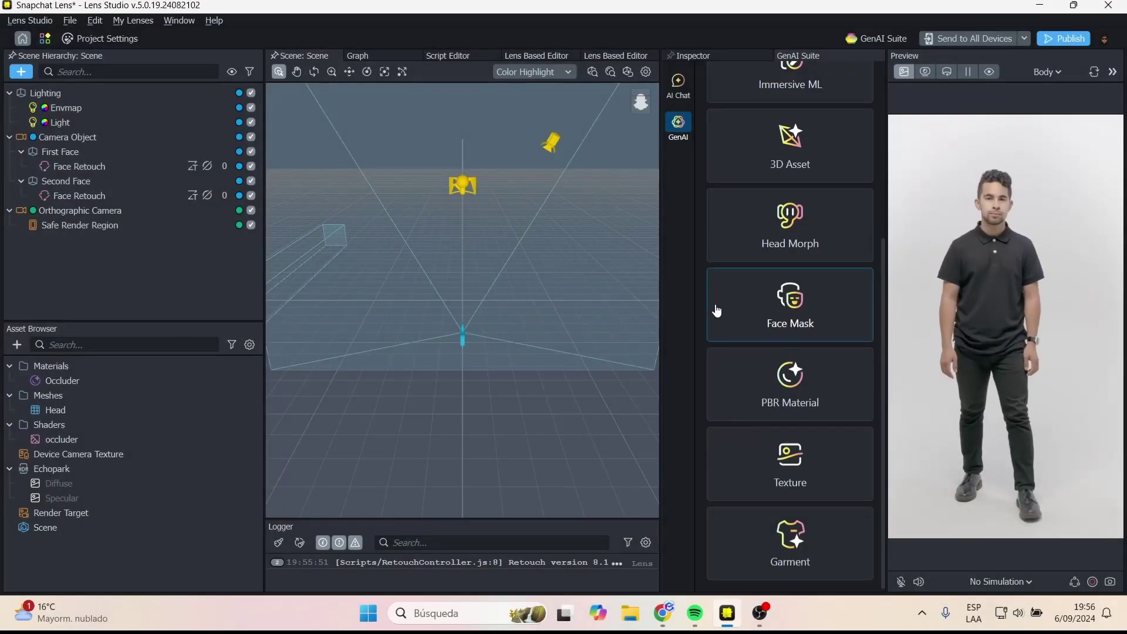
{"action": "left_click", "coordinate": [789, 535]}
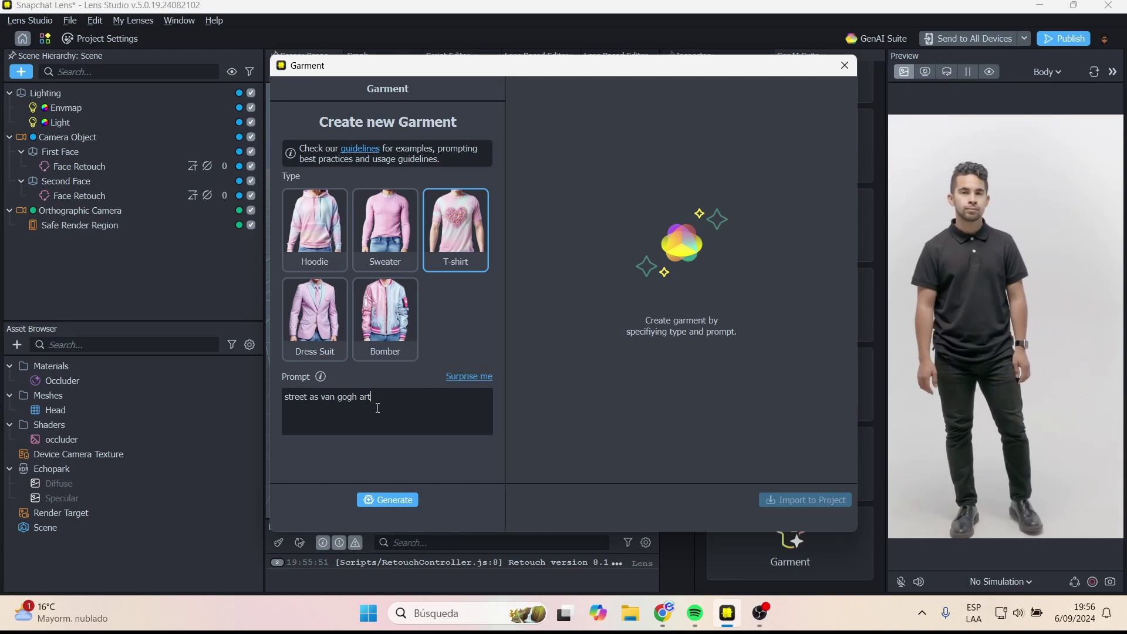
{"action": "left_click", "coordinate": [399, 501]}
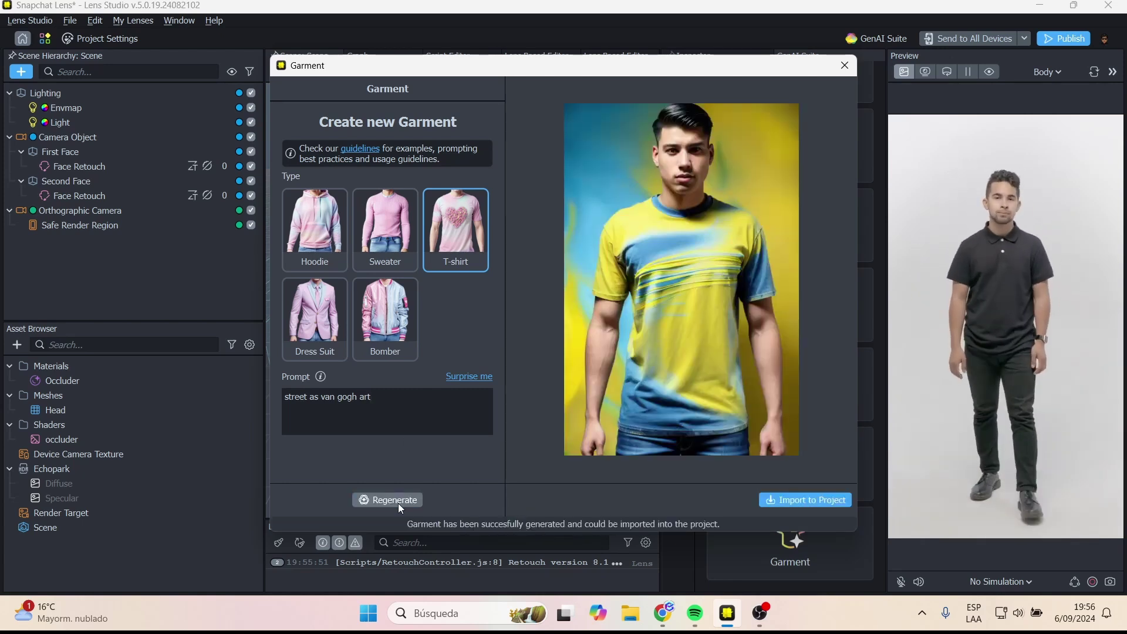
{"action": "left_click", "coordinate": [408, 501]}
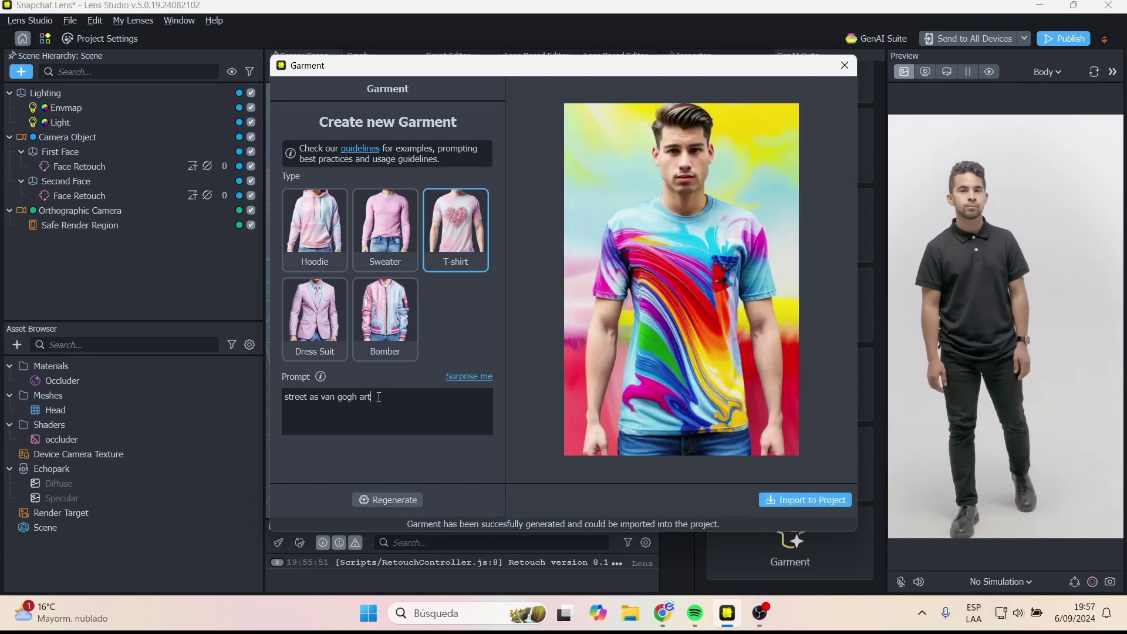
Change the garment prompt to "street as van gogh paint art" and regenerate the T-shirt.
{"action": "left_click", "coordinate": [360, 397]}
{"action": "type", "text": "paint"}
{"action": "left_click", "coordinate": [393, 501]}
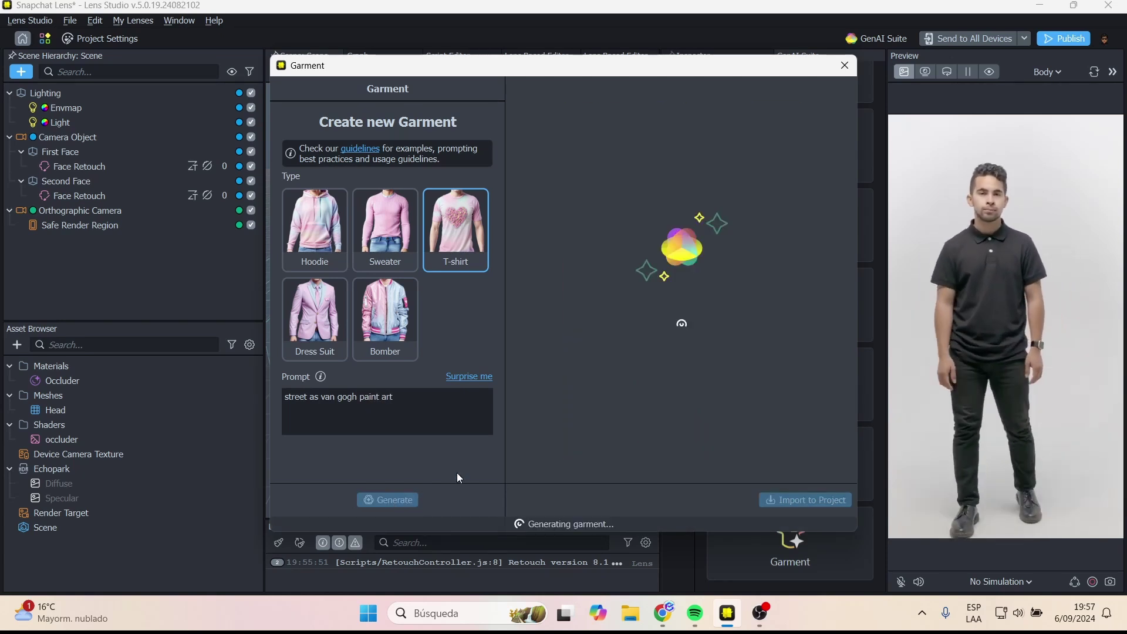
Extend the prompt with ", blue and red colors", regenerate the T-shirt, and import it into the project.
{"action": "left_click", "coordinate": [405, 398]}
{"action": "type", "text": ",  blue and red colors"}
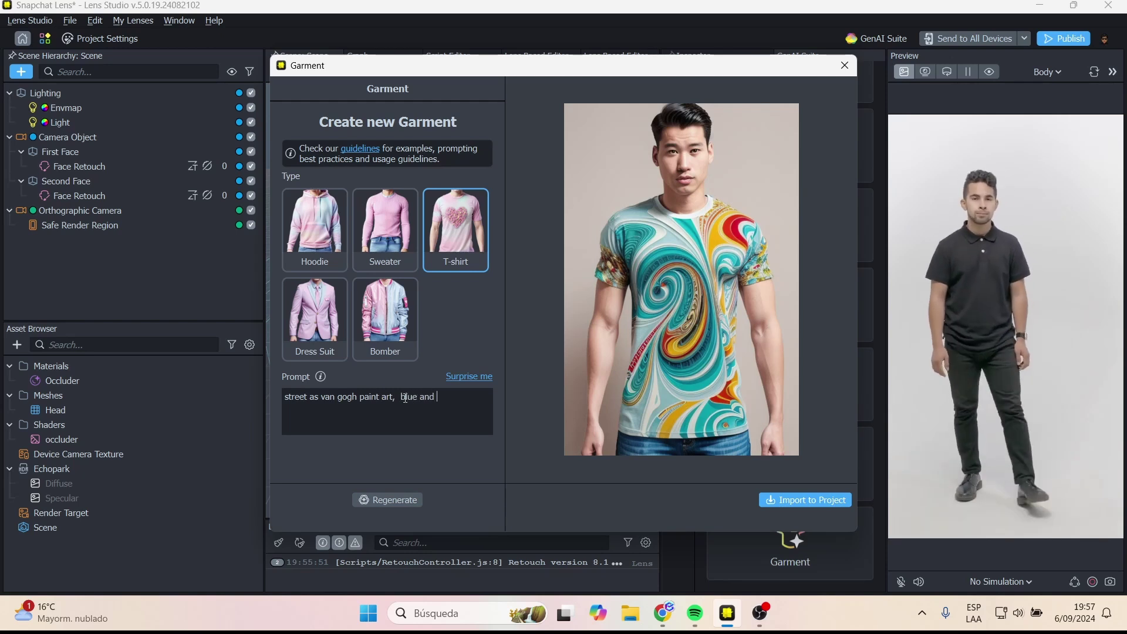
{"action": "left_click", "coordinate": [400, 497]}
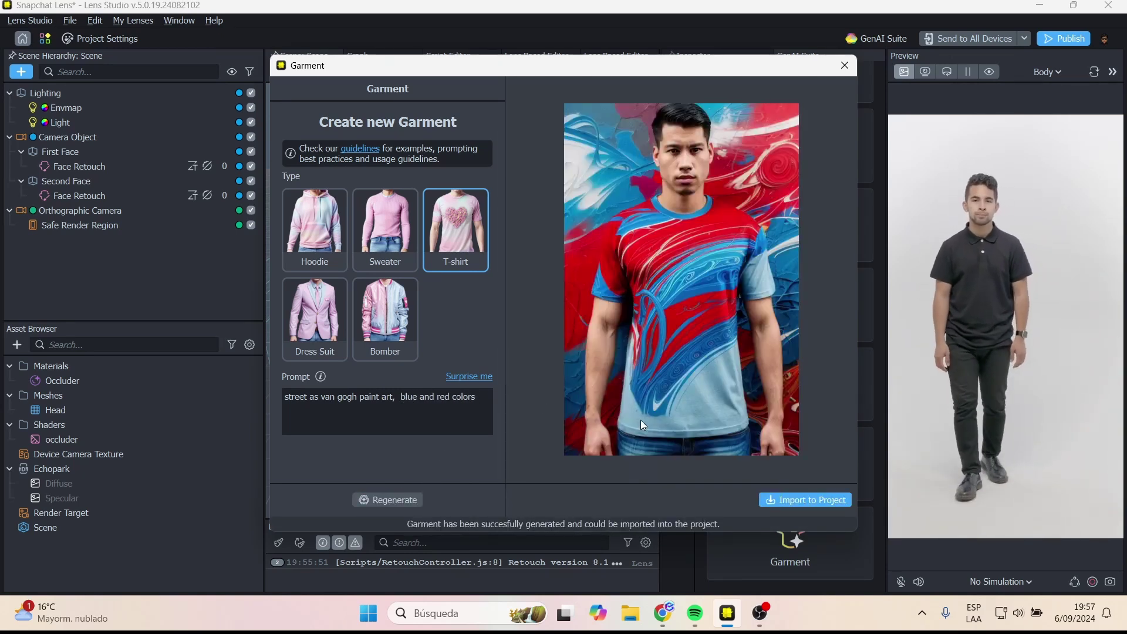
{"action": "left_click", "coordinate": [809, 500]}
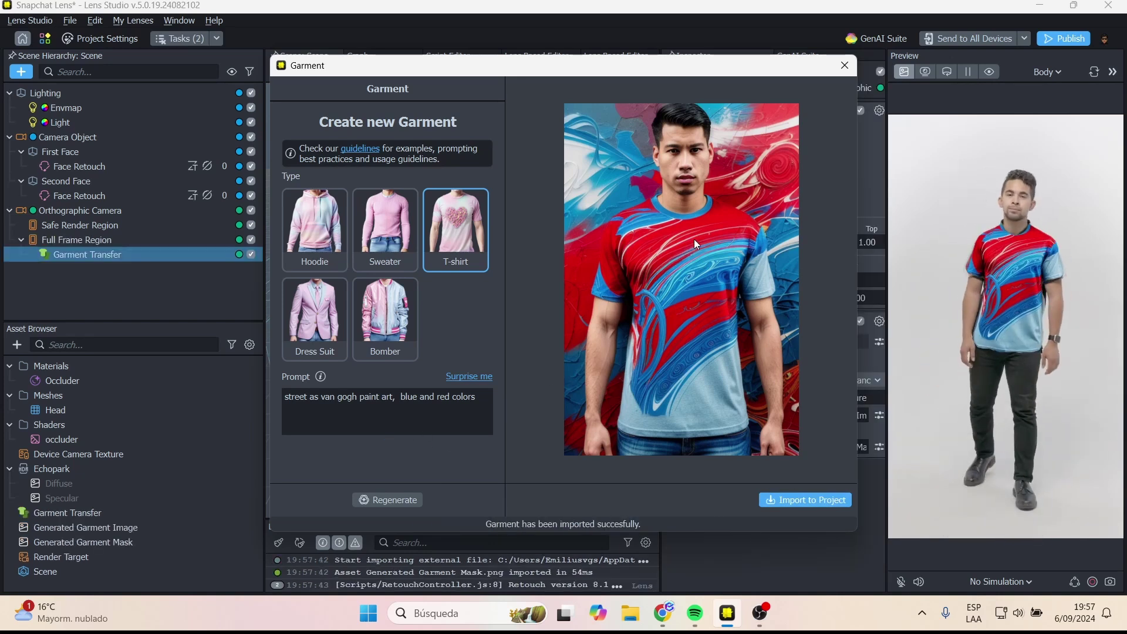
{"action": "left_click", "coordinate": [845, 67]}
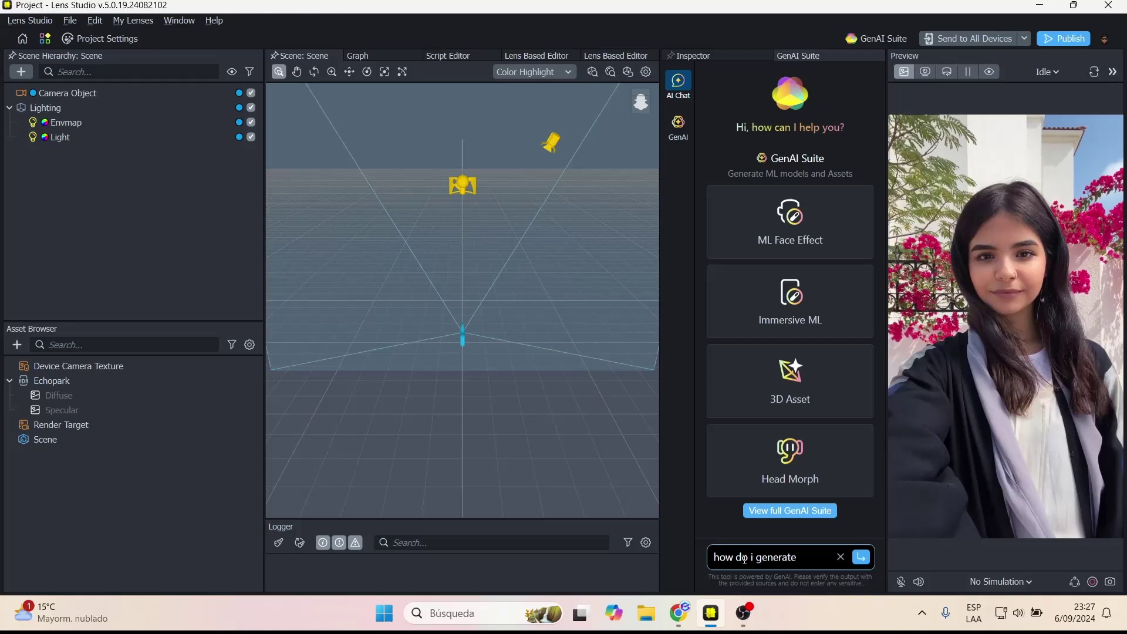
Ask the AI assistant "how do i generate a background segmentation" and review its answer.
{"action": "type", "text": "a b"}
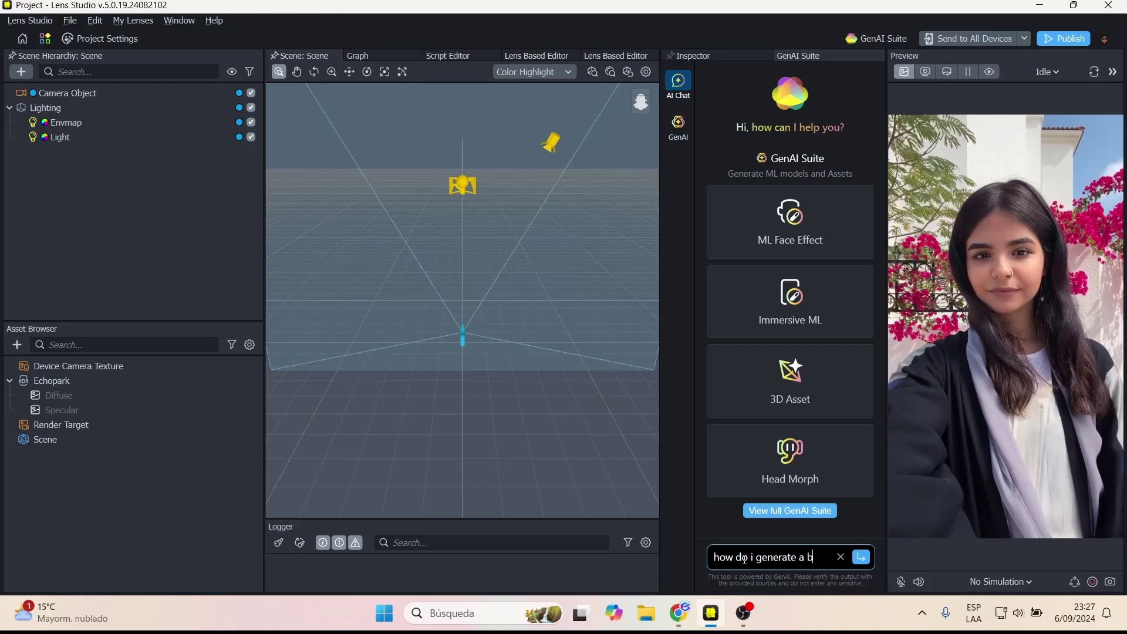
{"action": "type", "text": "ackground segmentatio"}
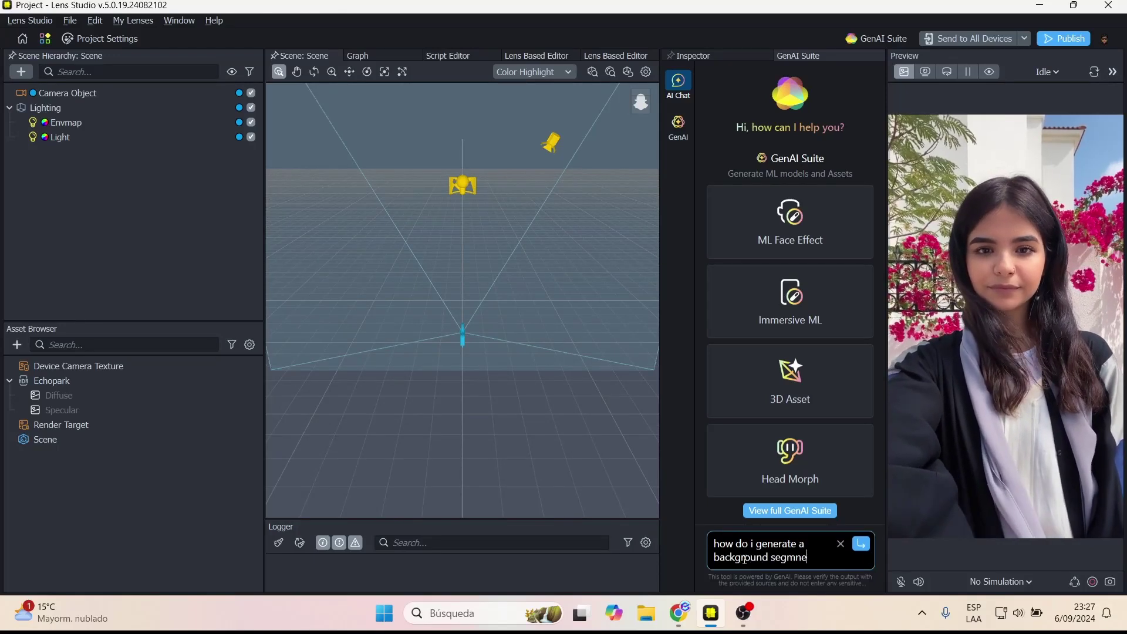
{"action": "type", "text": "n"}
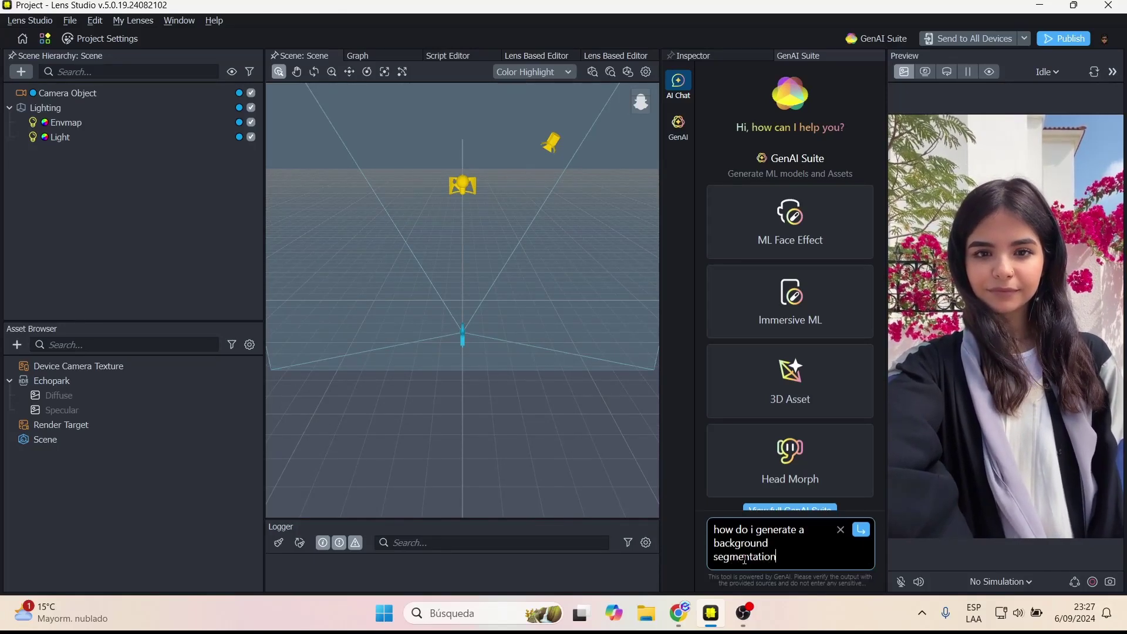
{"action": "key", "text": "Return"}
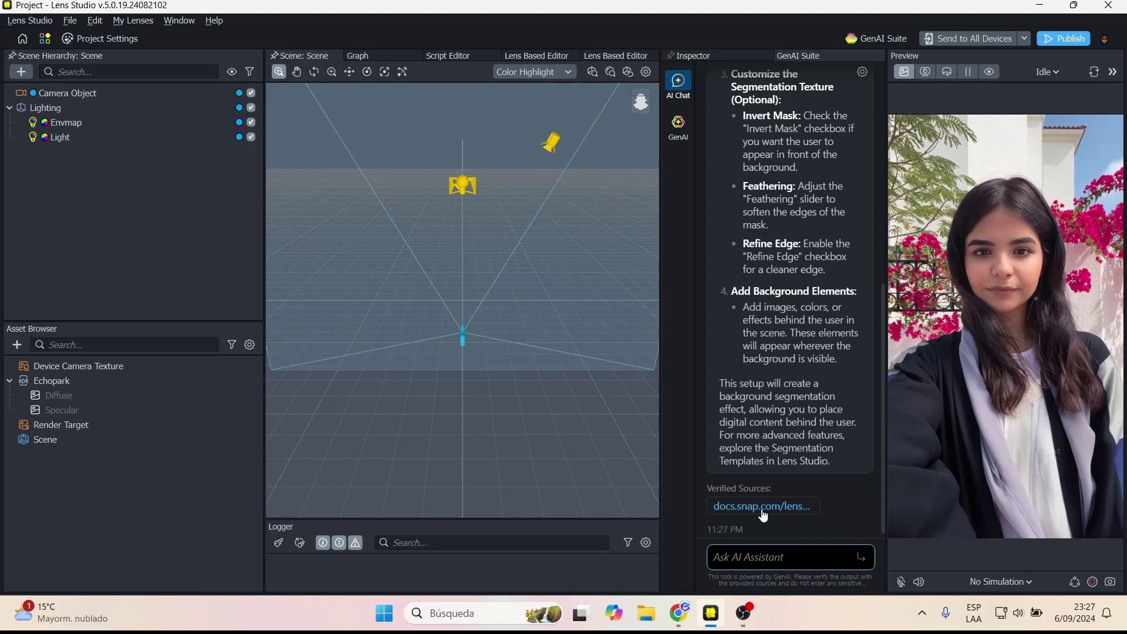
{"action": "scroll", "coordinate": [770, 433], "scroll_direction": "up", "scroll_amount": 10}
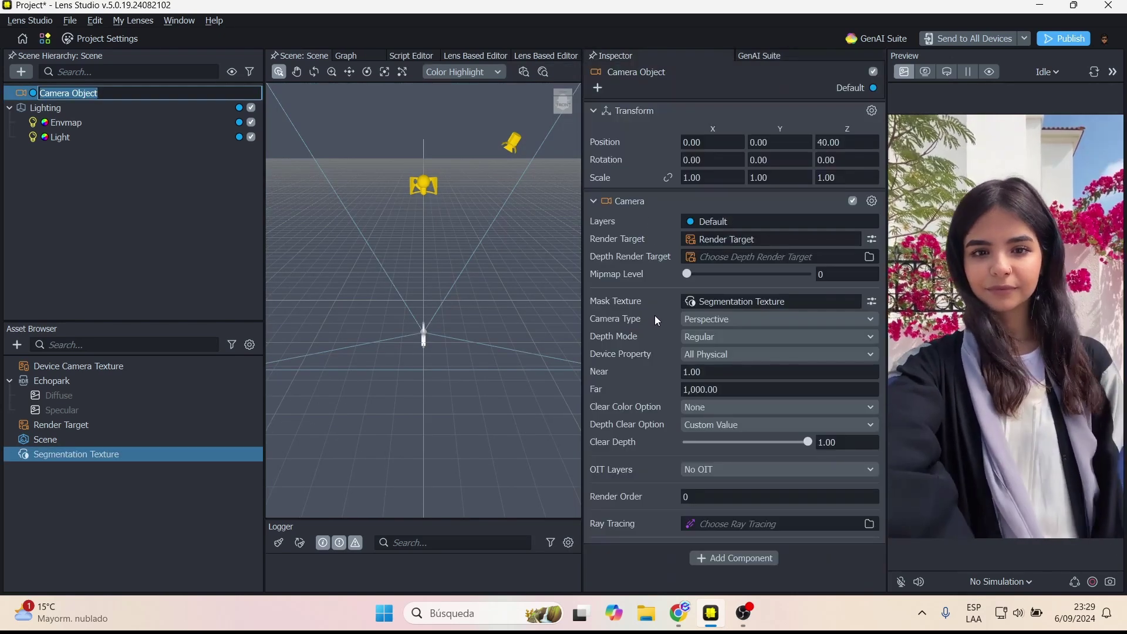
Add a Screen Image to the scene and select its Orthographic Camera.
{"action": "left_click", "coordinate": [22, 72]}
{"action": "left_click", "coordinate": [175, 156]}
{"action": "left_click", "coordinate": [80, 152]}
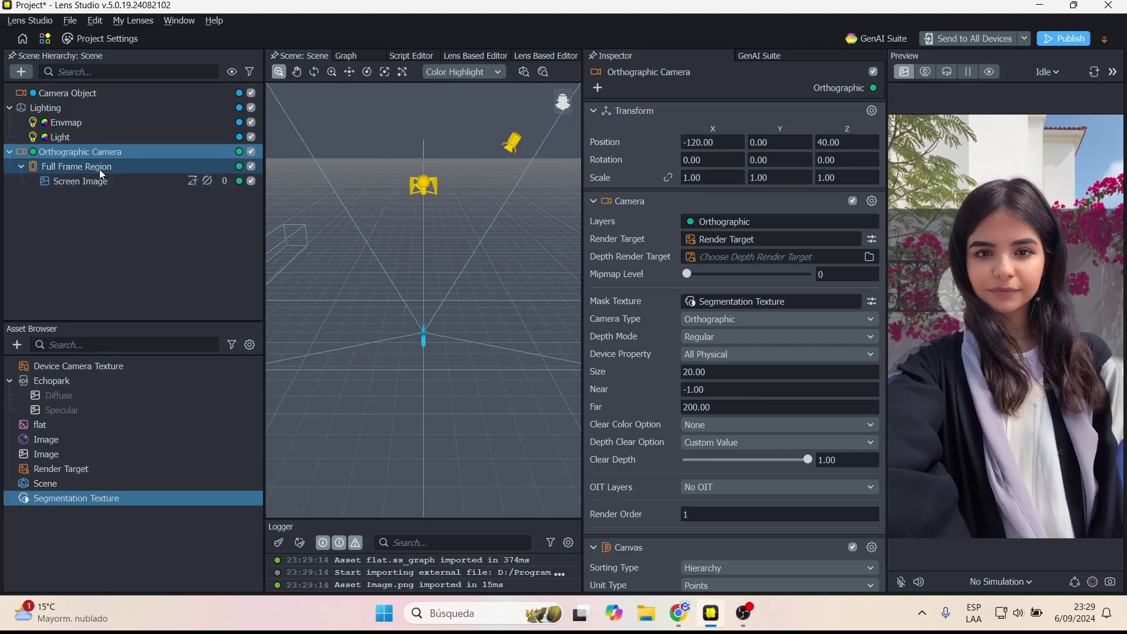
{"action": "scroll", "coordinate": [644, 419], "scroll_direction": "down", "scroll_amount": 3}
{"action": "left_click", "coordinate": [728, 414]}
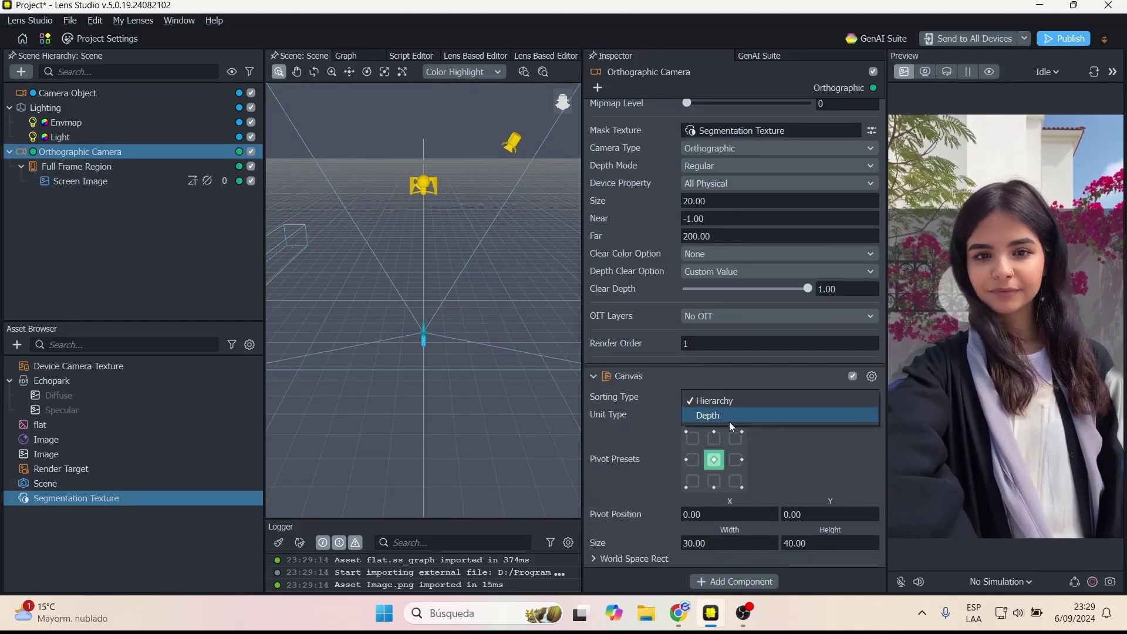
{"action": "left_click", "coordinate": [730, 421]}
{"action": "scroll", "coordinate": [657, 365], "scroll_direction": "up", "scroll_amount": 3}
Import the Unsplash JPG photo from the Escritorio folder into the project assets.
{"action": "left_click", "coordinate": [17, 344]}
{"action": "left_click", "coordinate": [41, 85]}
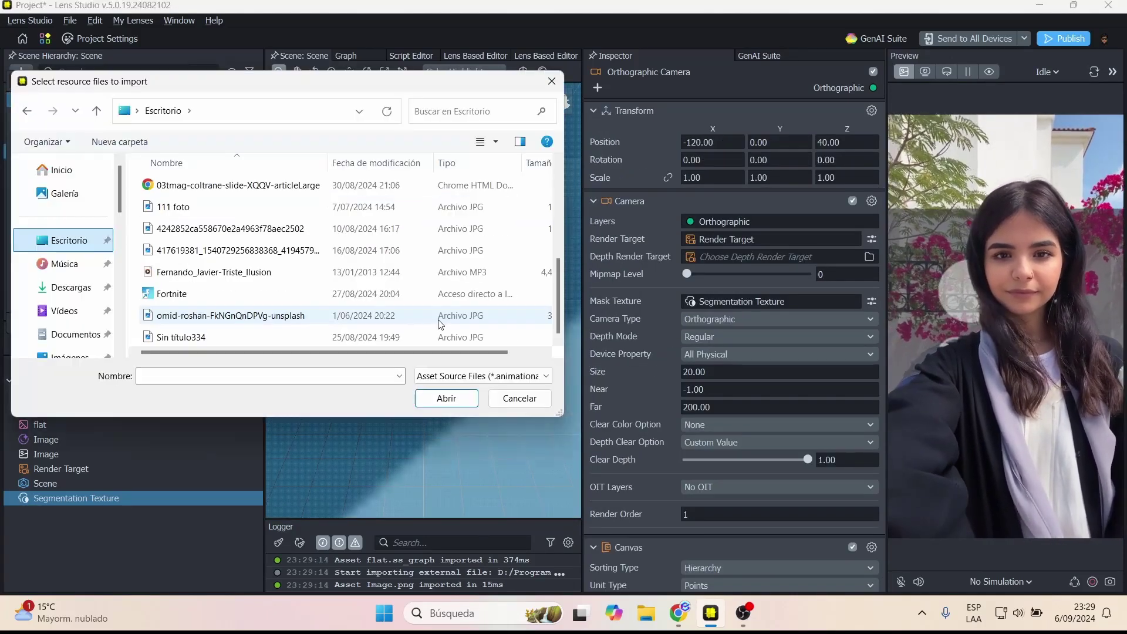
{"action": "double_click", "coordinate": [441, 319]}
Assign the imported Unsplash photo as the Base Texture of the Image material, and select the Screen Image in the scene.
{"action": "left_click", "coordinate": [46, 439]}
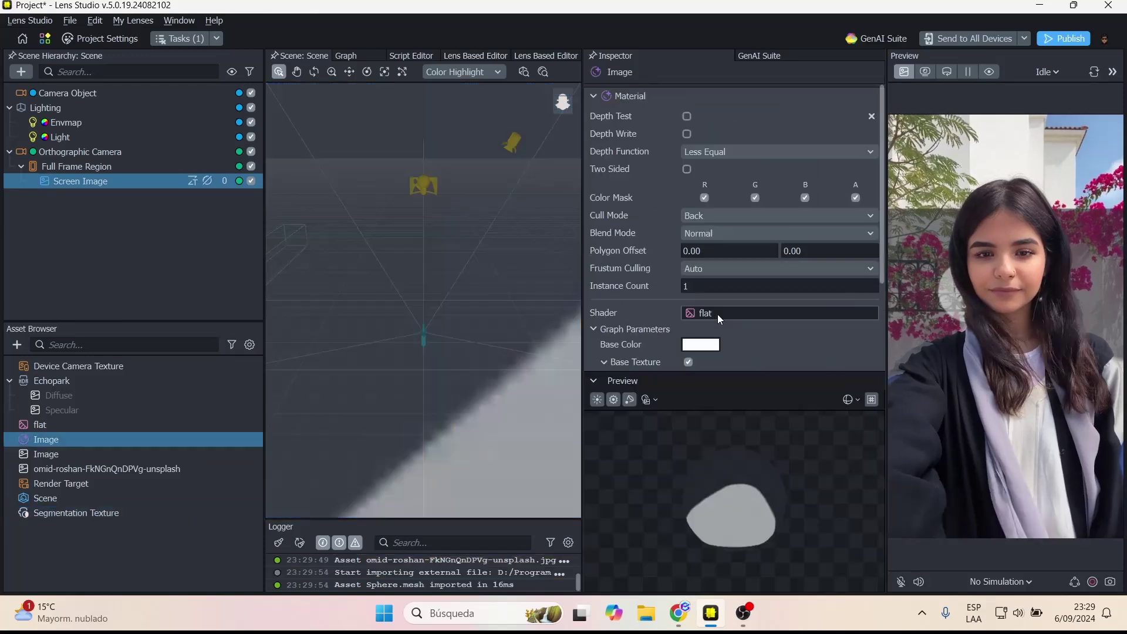
{"action": "left_click", "coordinate": [40, 425]}
{"action": "left_click", "coordinate": [87, 442]}
{"action": "scroll", "coordinate": [758, 294], "scroll_direction": "down", "scroll_amount": 3}
{"action": "left_click", "coordinate": [757, 292]}
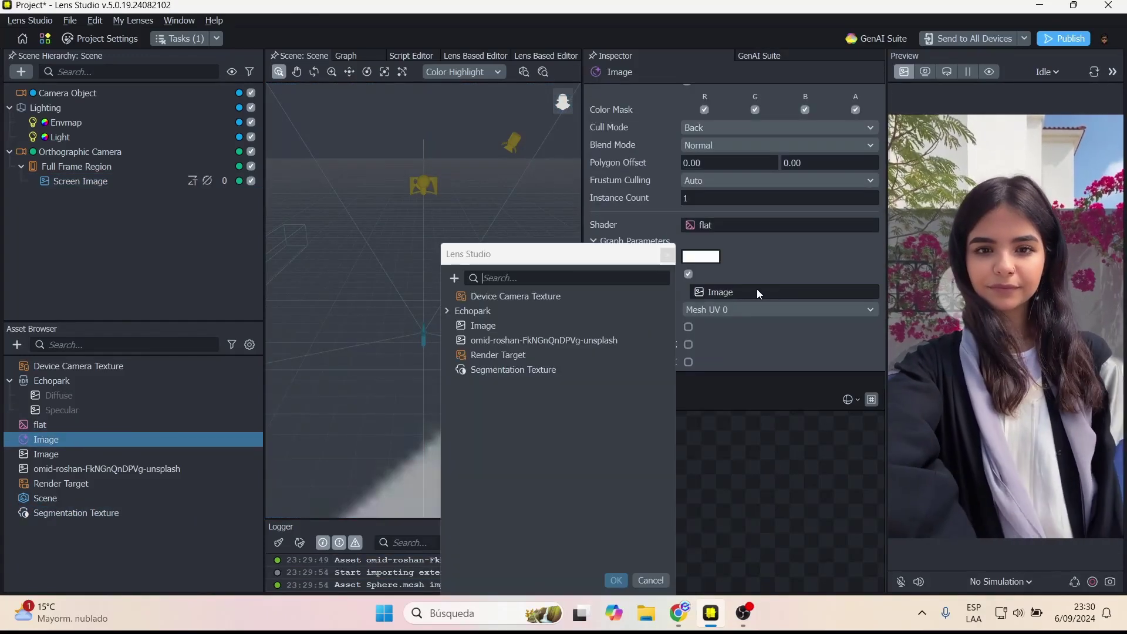
{"action": "left_click", "coordinate": [616, 580]}
{"action": "left_click", "coordinate": [81, 181]}
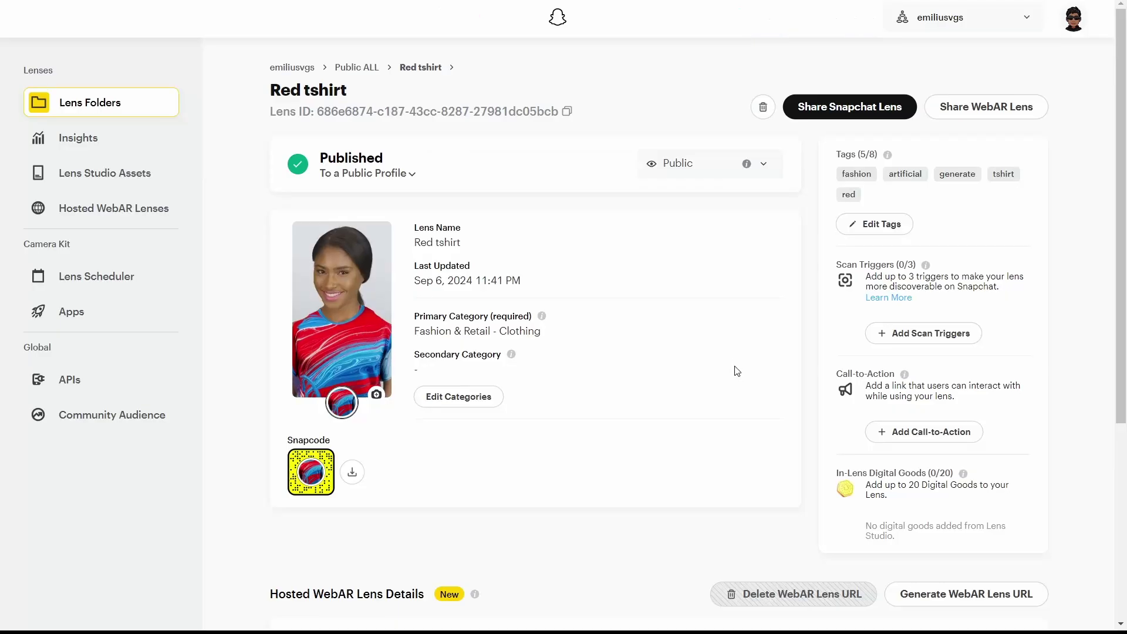
On the My Lenses website, enable and generate a WebAR Lens URL for the Red tshirt lens, and copy the link.
{"action": "scroll", "coordinate": [689, 364], "scroll_direction": "down", "scroll_amount": 1}
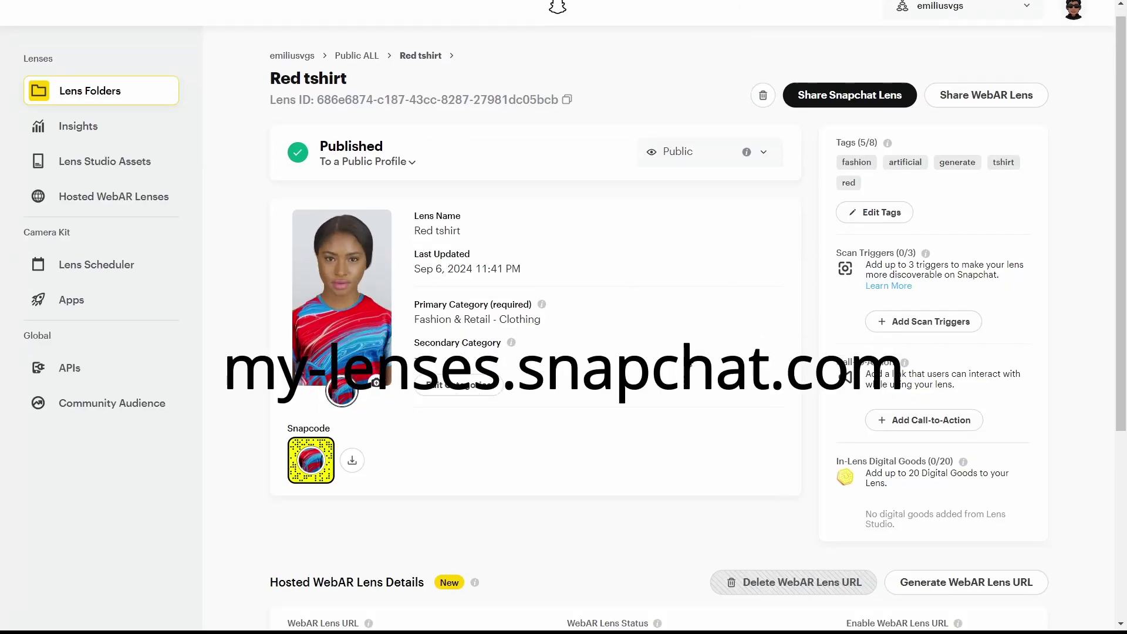
{"action": "scroll", "coordinate": [690, 364], "scroll_direction": "down", "scroll_amount": 2}
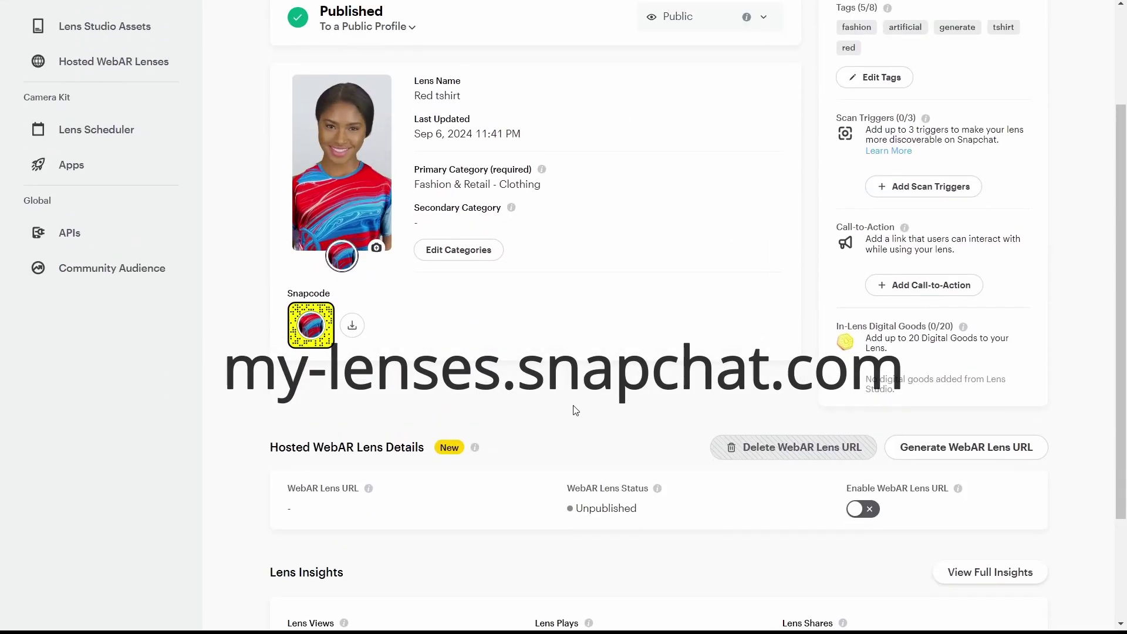
{"action": "scroll", "coordinate": [558, 413], "scroll_direction": "down", "scroll_amount": 3}
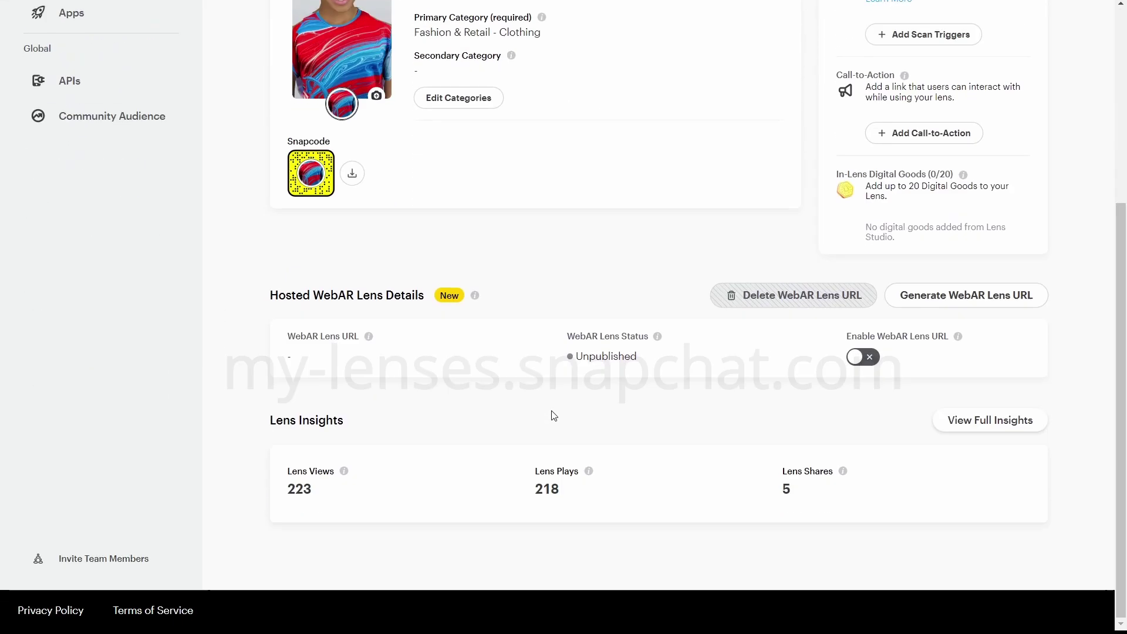
{"action": "left_click", "coordinate": [856, 357]}
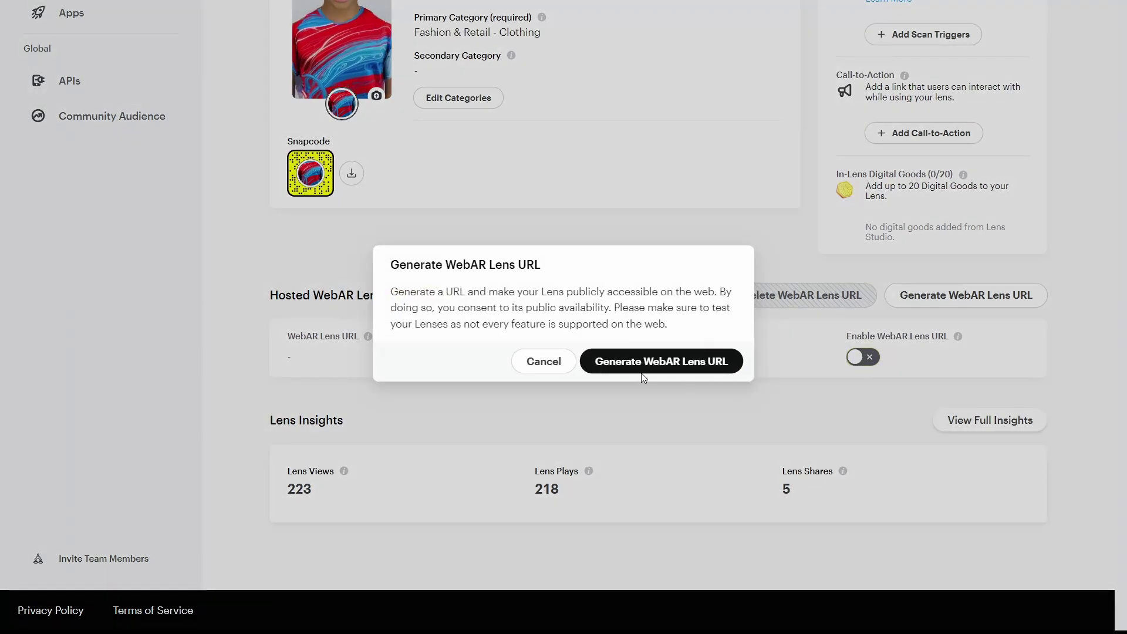
{"action": "left_click", "coordinate": [686, 361]}
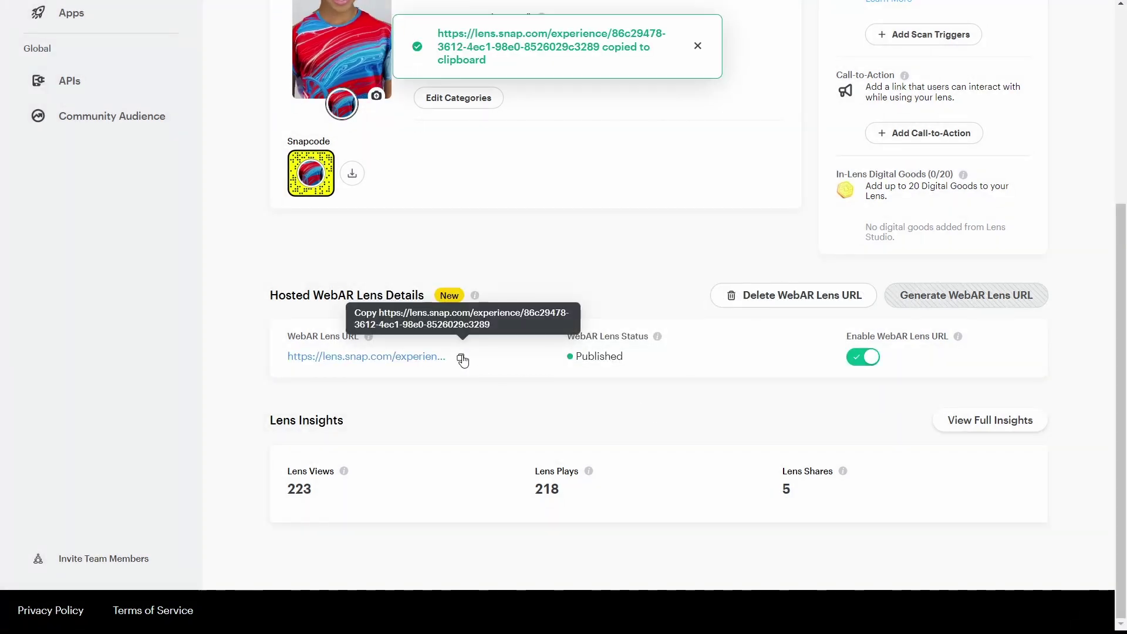
{"action": "left_click", "coordinate": [461, 358]}
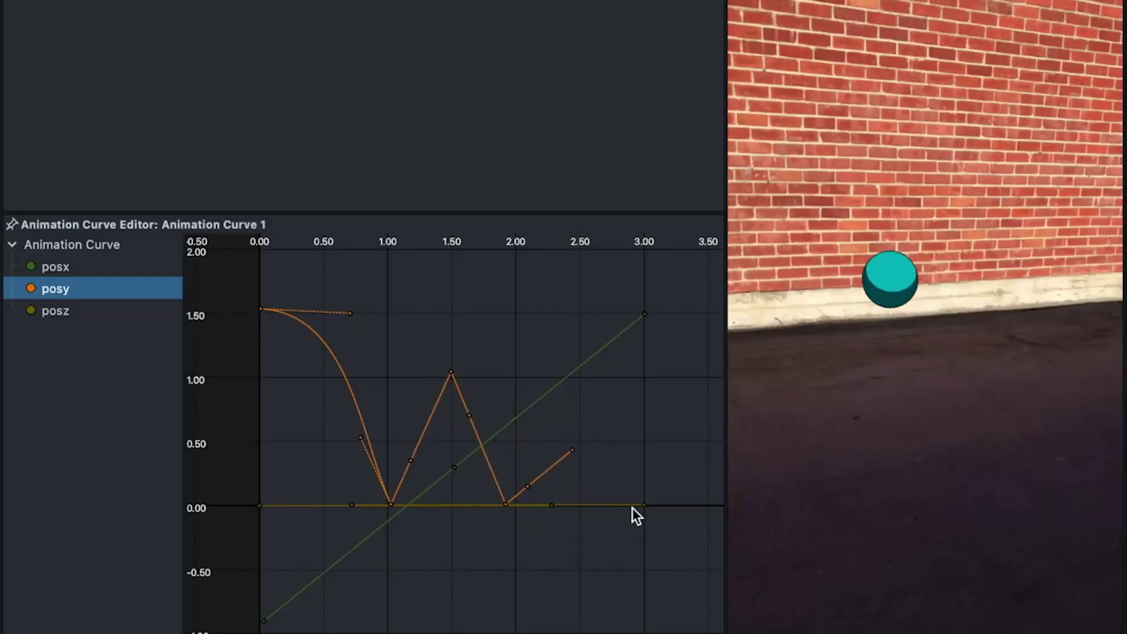
In Lens Studio, add keyframes to the end of the posy animation curve to bring the ball's last bounce down to the ground.
{"action": "right_click", "coordinate": [633, 509]}
{"action": "left_click", "coordinate": [652, 517]}
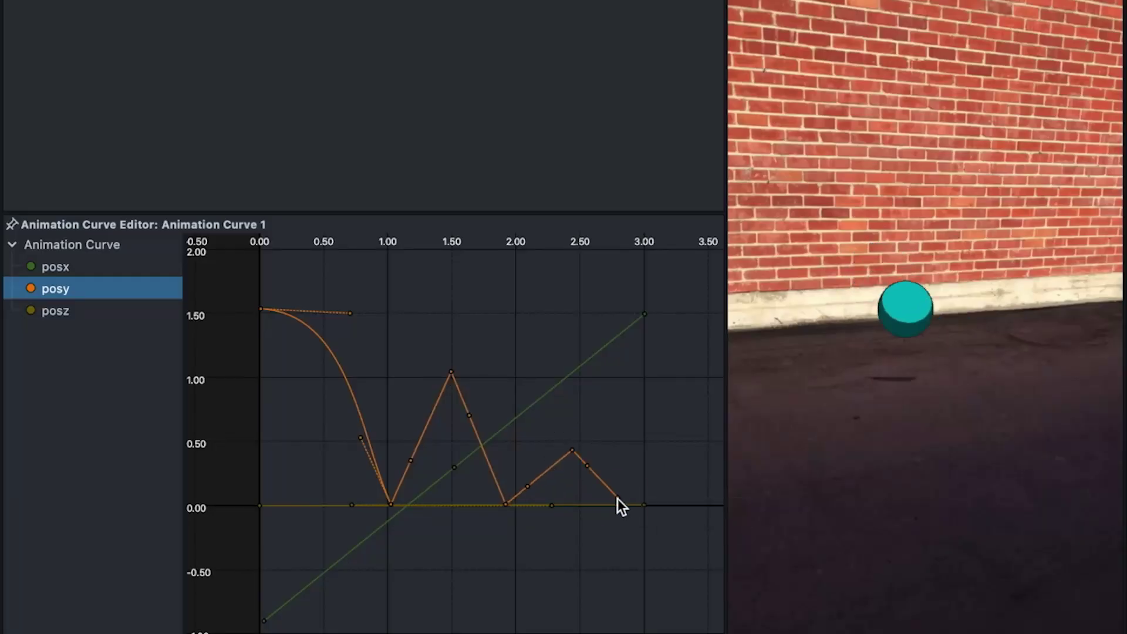
{"action": "right_click", "coordinate": [644, 505]}
{"action": "key", "text": "Escape"}
{"action": "left_click", "coordinate": [569, 464]}
{"action": "right_click", "coordinate": [687, 505]}
{"action": "left_click", "coordinate": [710, 509]}
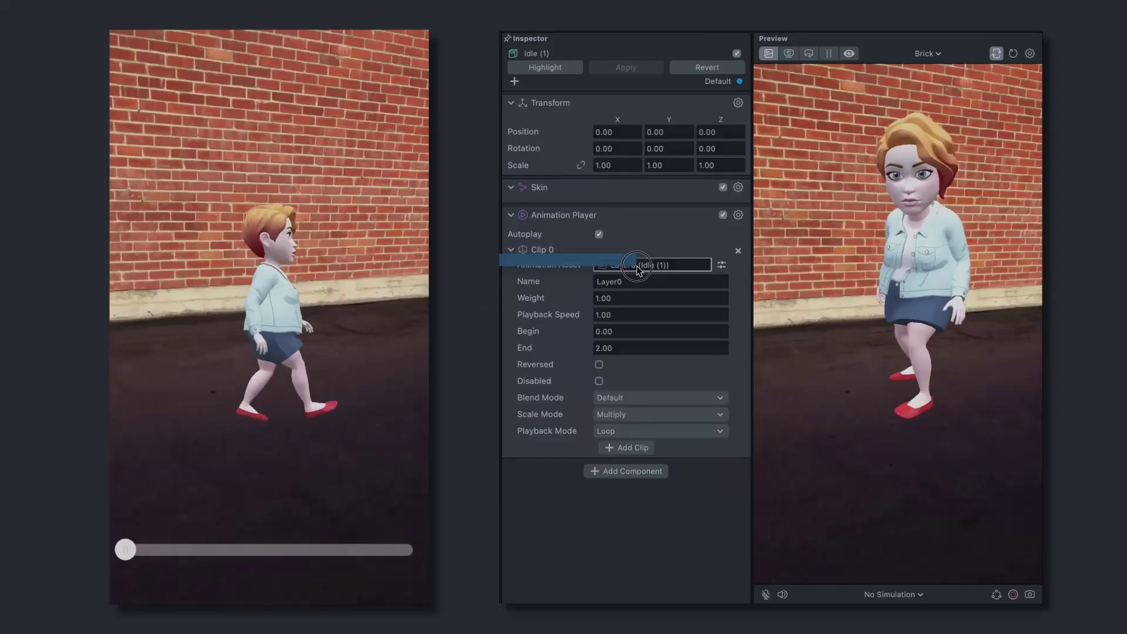
Set the Animation Asset of Clip 0 in the Idle (1) character's Animation Player to Layer0 (Walking (1)).
{"action": "left_click_drag", "start_coordinate": [639, 269], "coordinate": [646, 266]}
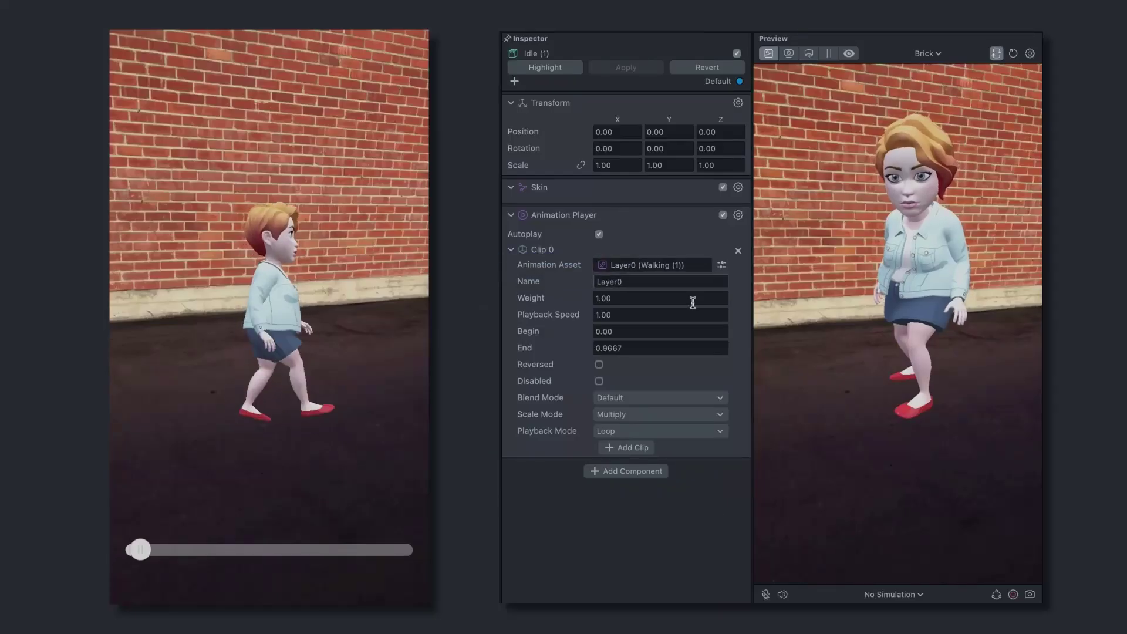